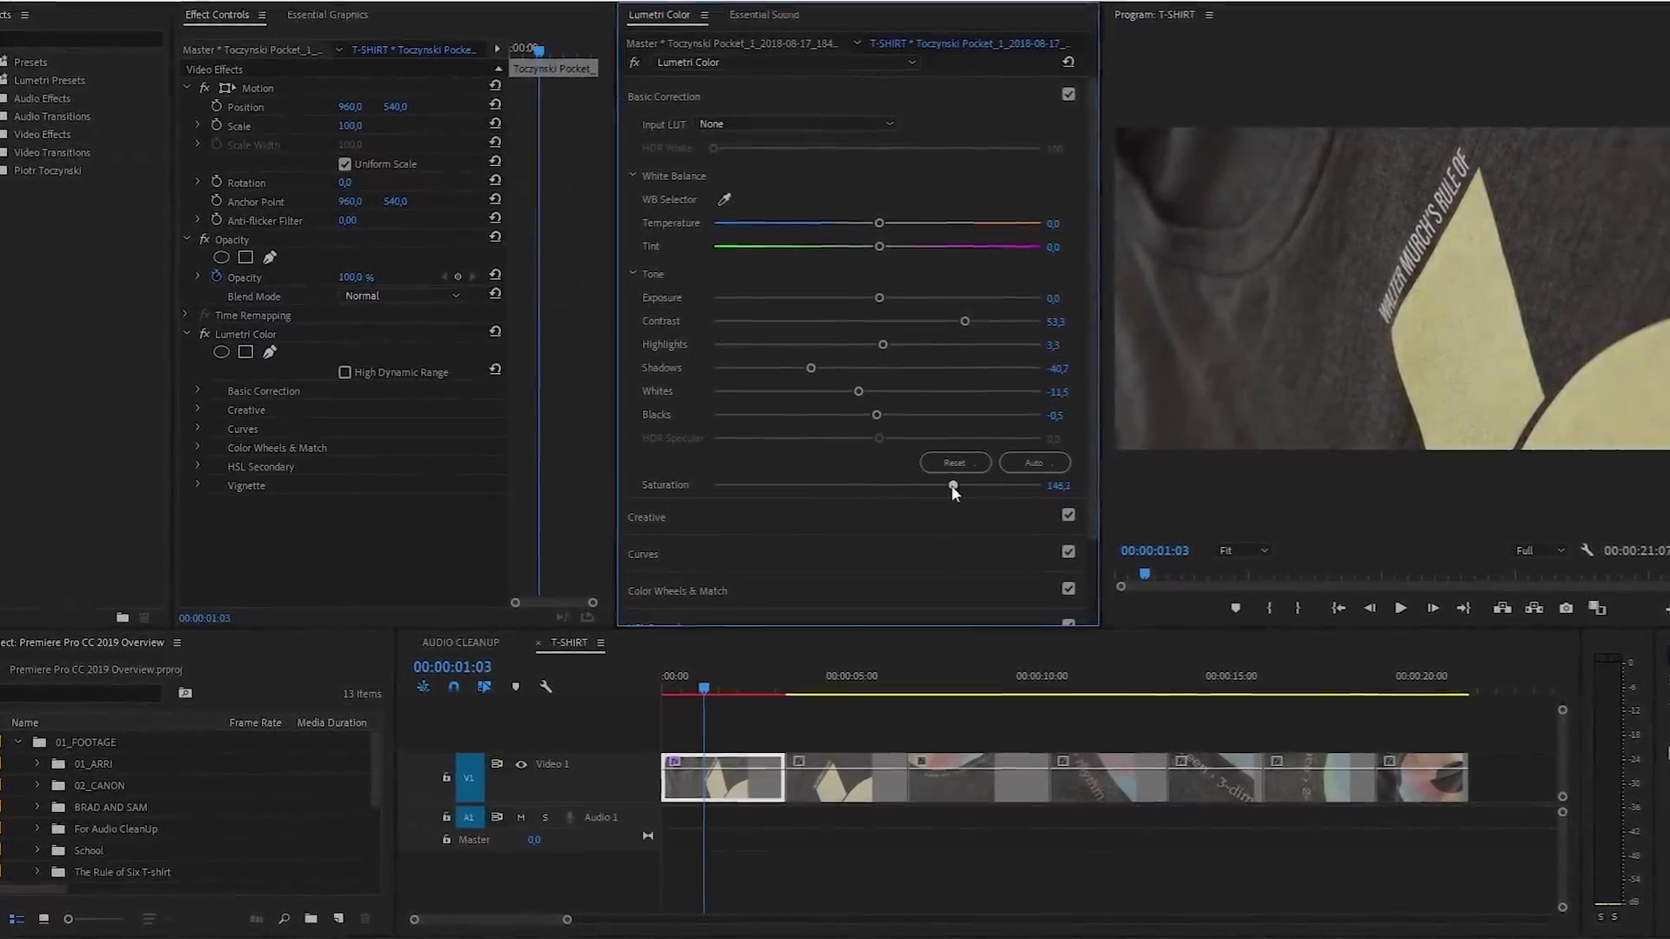
# Add two RGB curve points, then drag the red Hue vs Sat point down to grey the lettering.
pyautogui.click(796, 553)
pyautogui.click(916, 344)
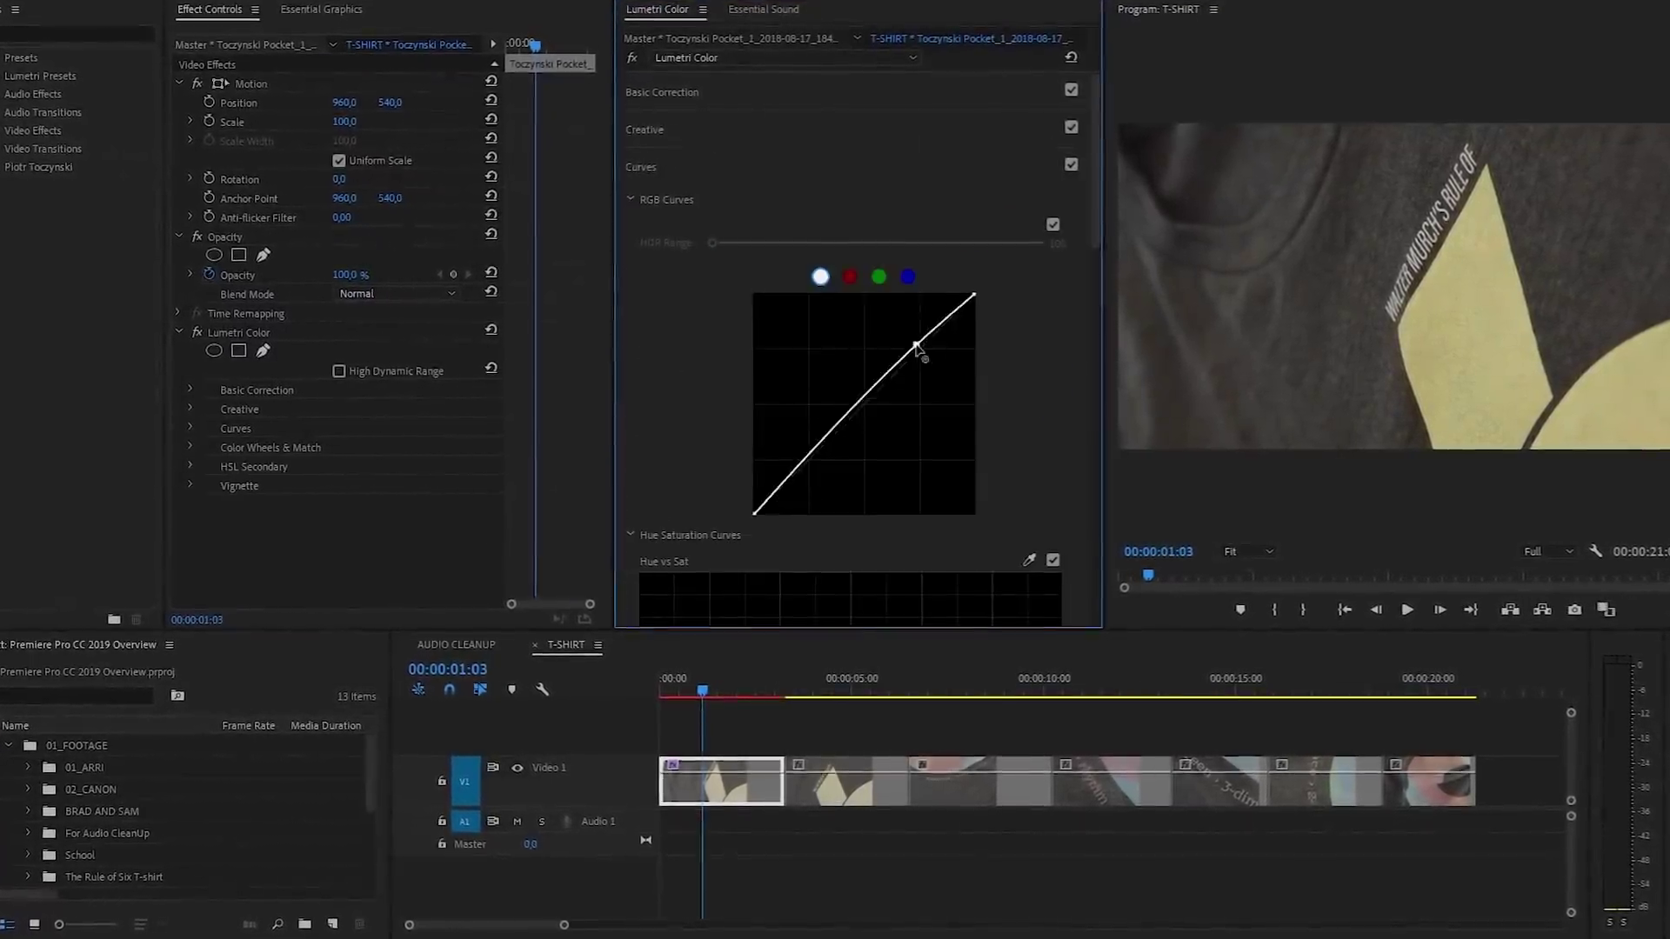
pyautogui.click(832, 434)
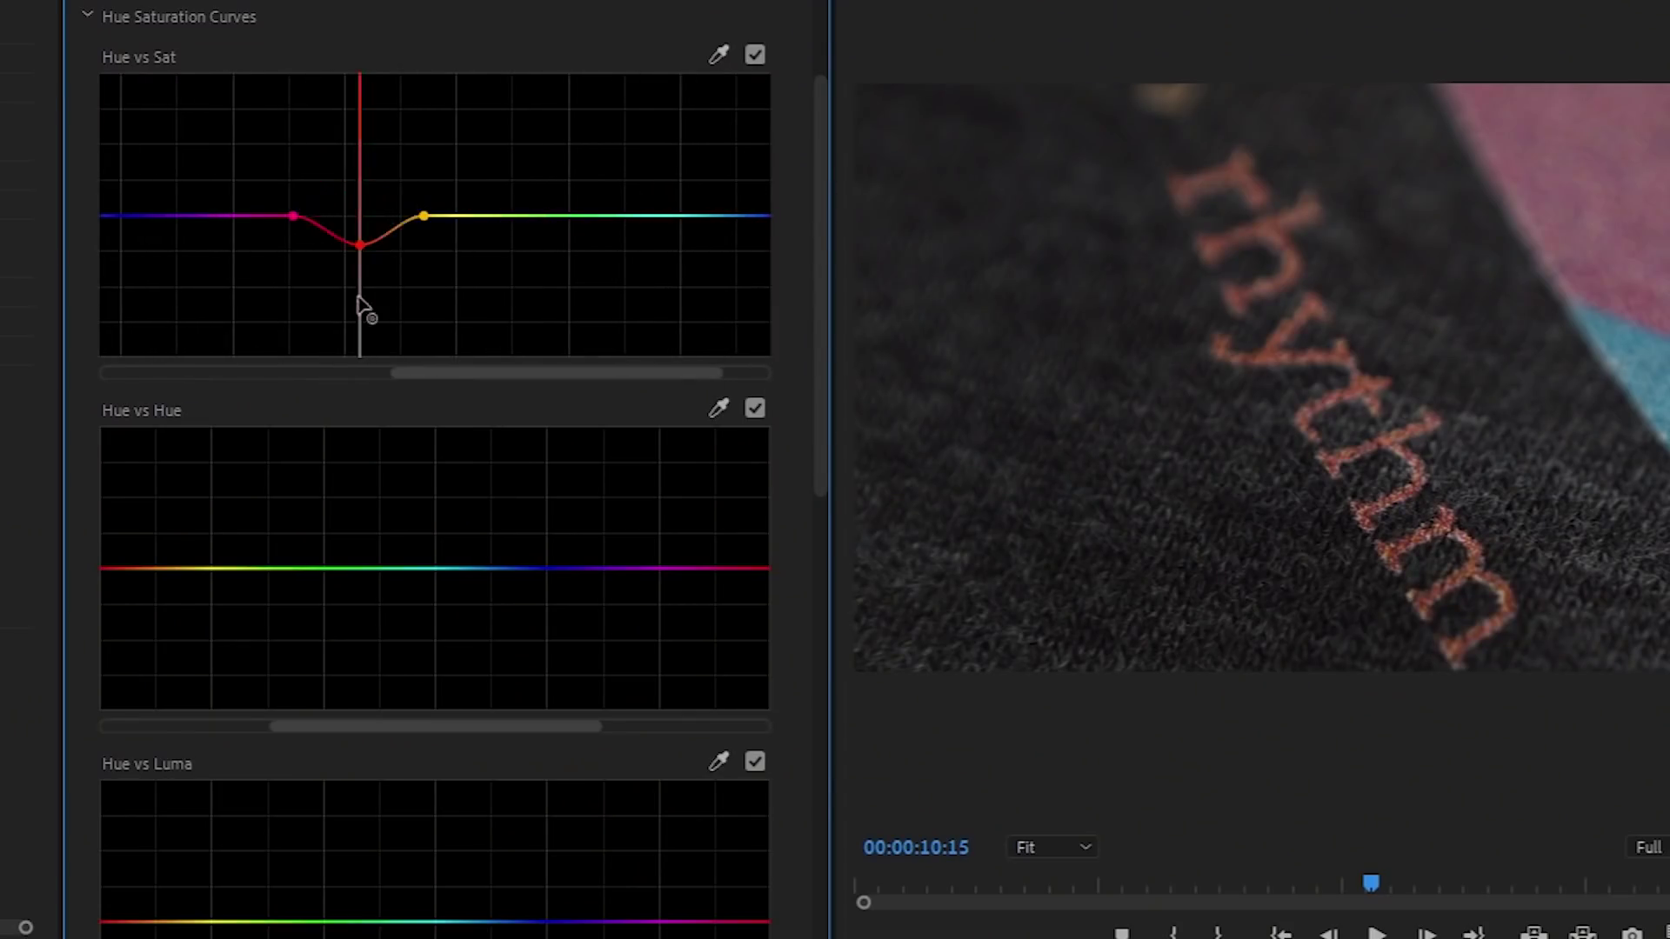
pyautogui.moveTo(369, 352); pyautogui.dragTo(371, 130)
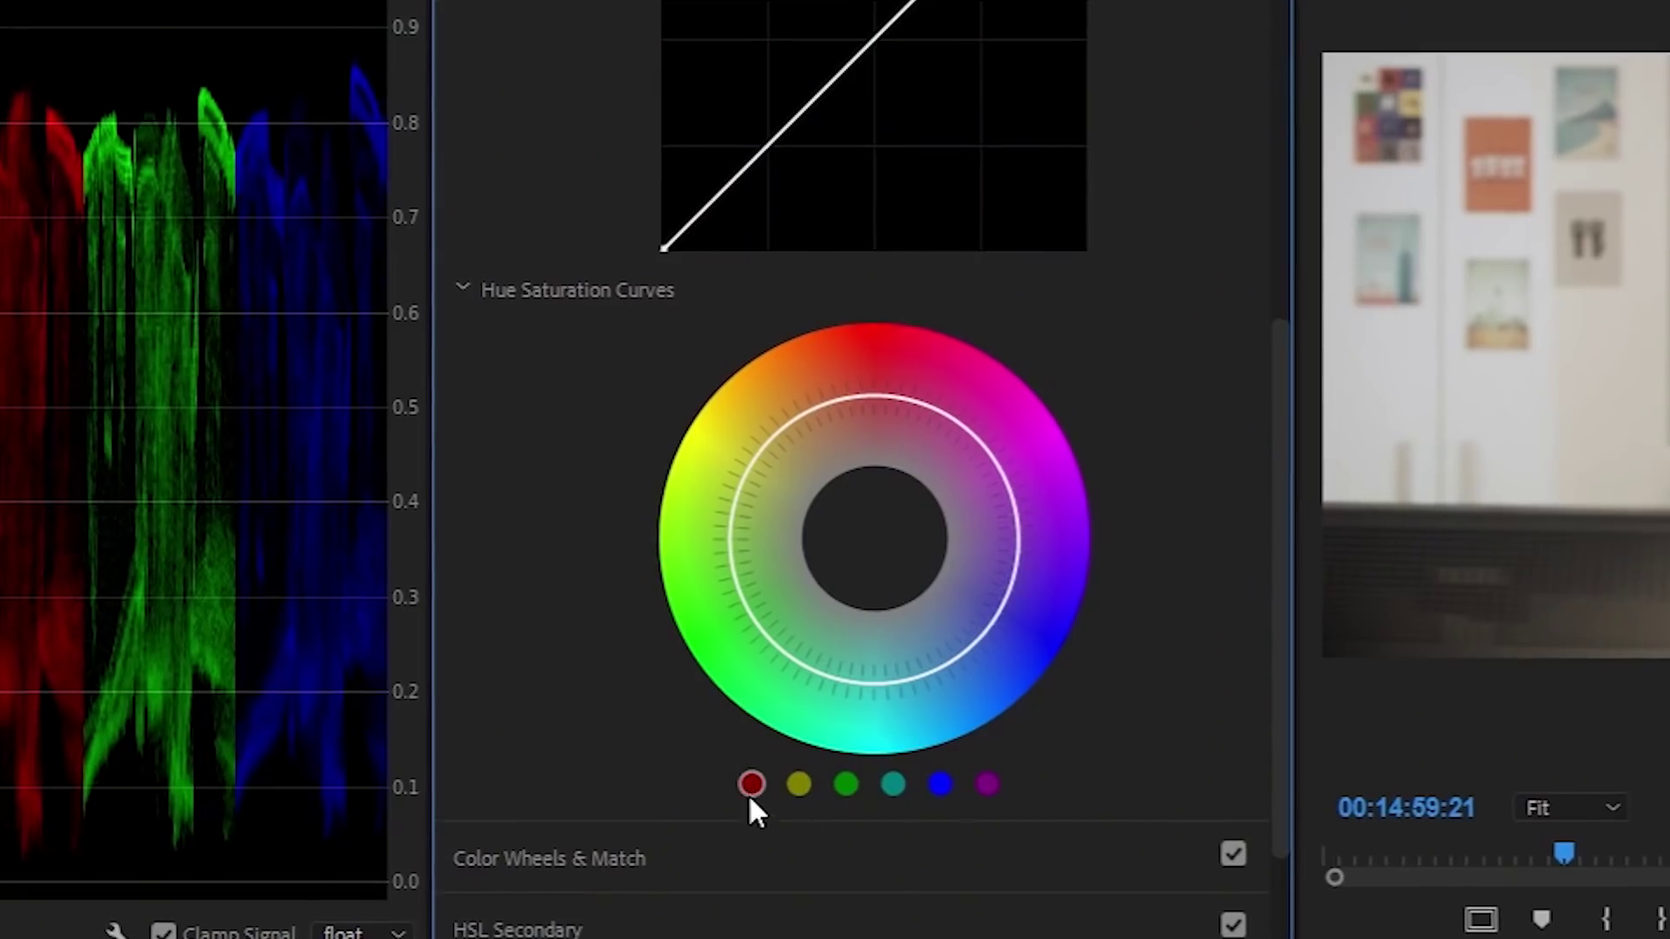
# Place points around the red swatch and pull the centre point in to desaturate the reds.
pyautogui.click(750, 784)
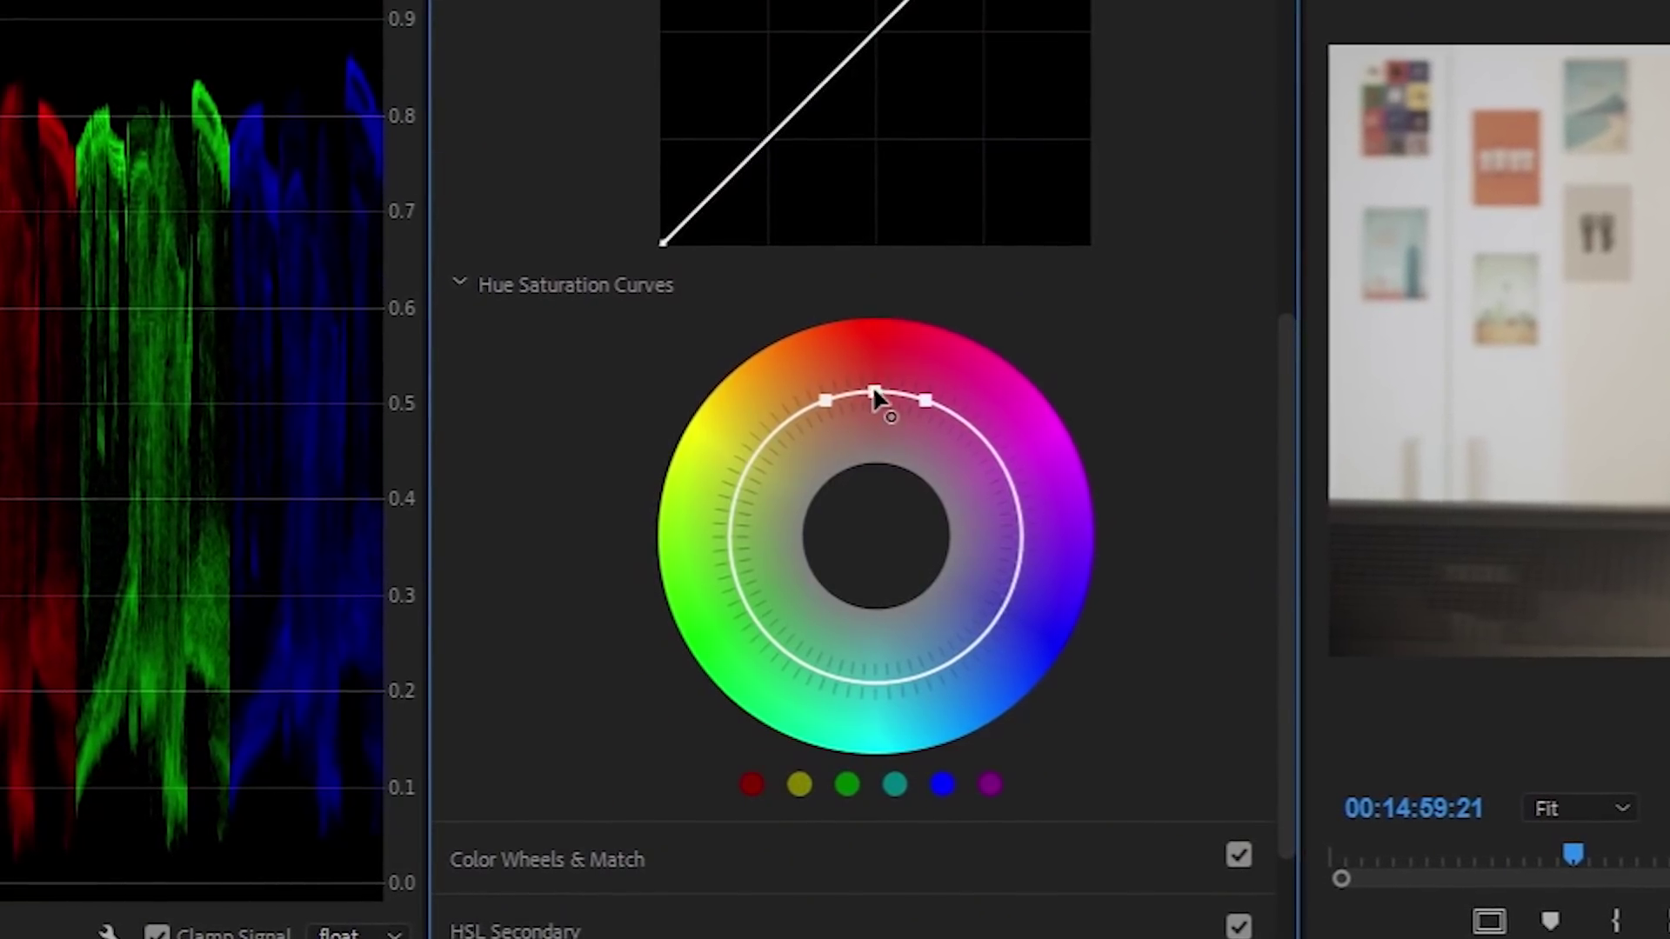
pyautogui.moveTo(874, 394)
pyautogui.mouseDown()
pyautogui.moveTo(872, 466)
pyautogui.moveTo(882, 320)
pyautogui.mouseUp()
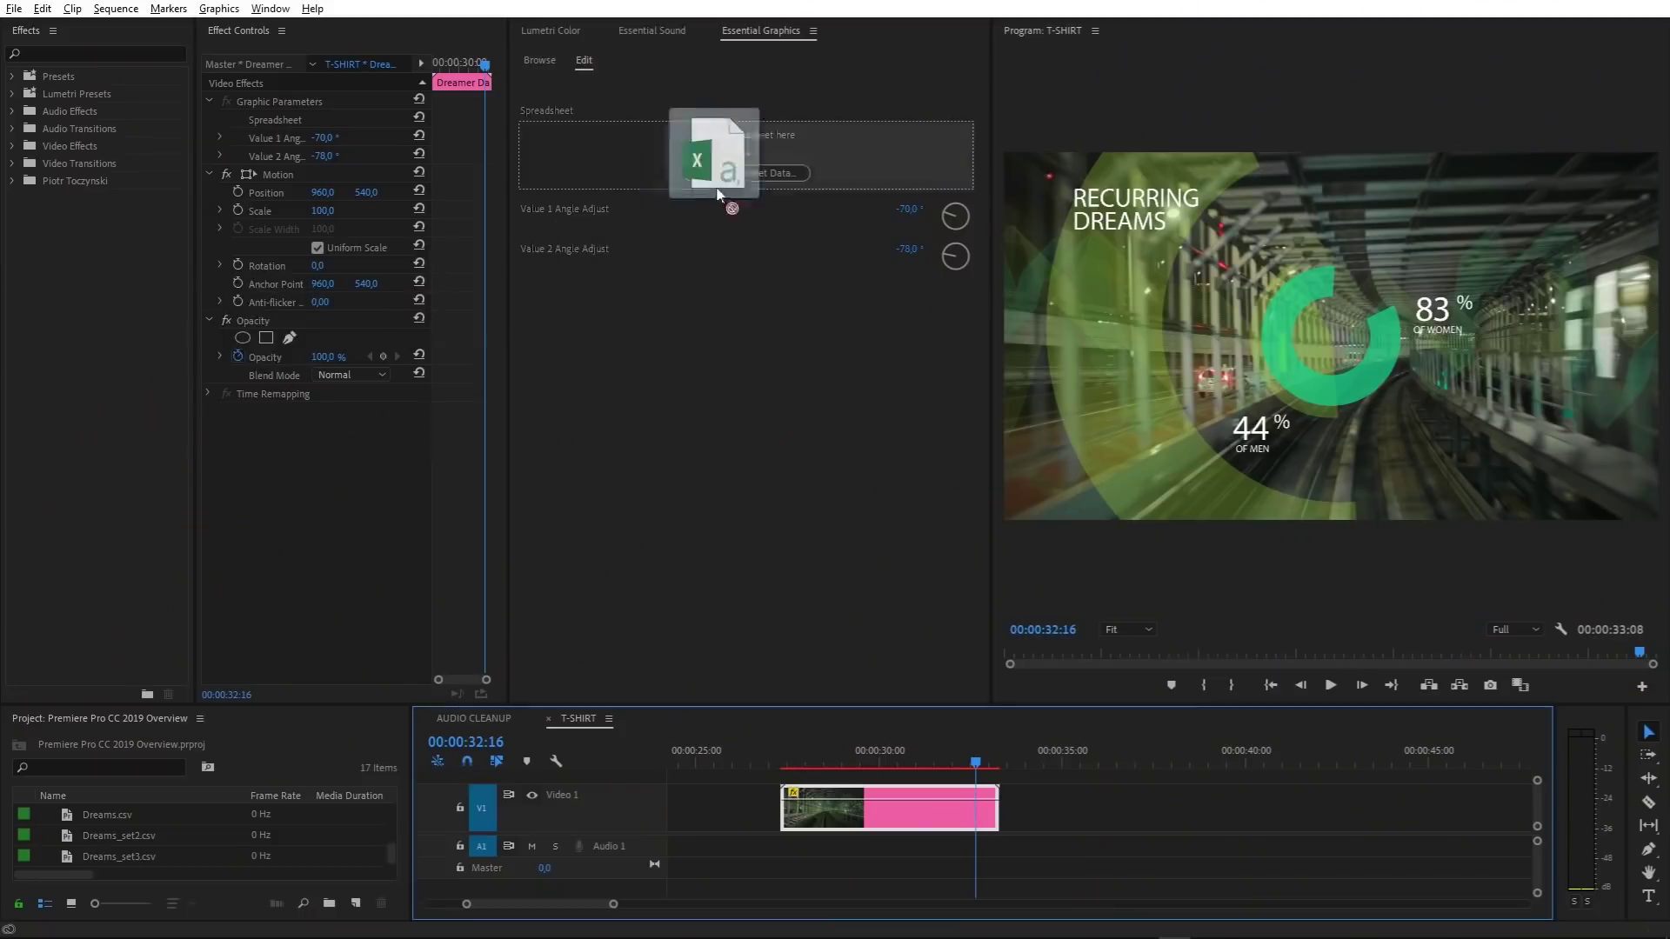
# Drop the CSV file onto the Essential Graphics Spreadsheet drop zone to load the chart data.
pyautogui.moveTo(879, 159); pyautogui.dragTo(879, 152)
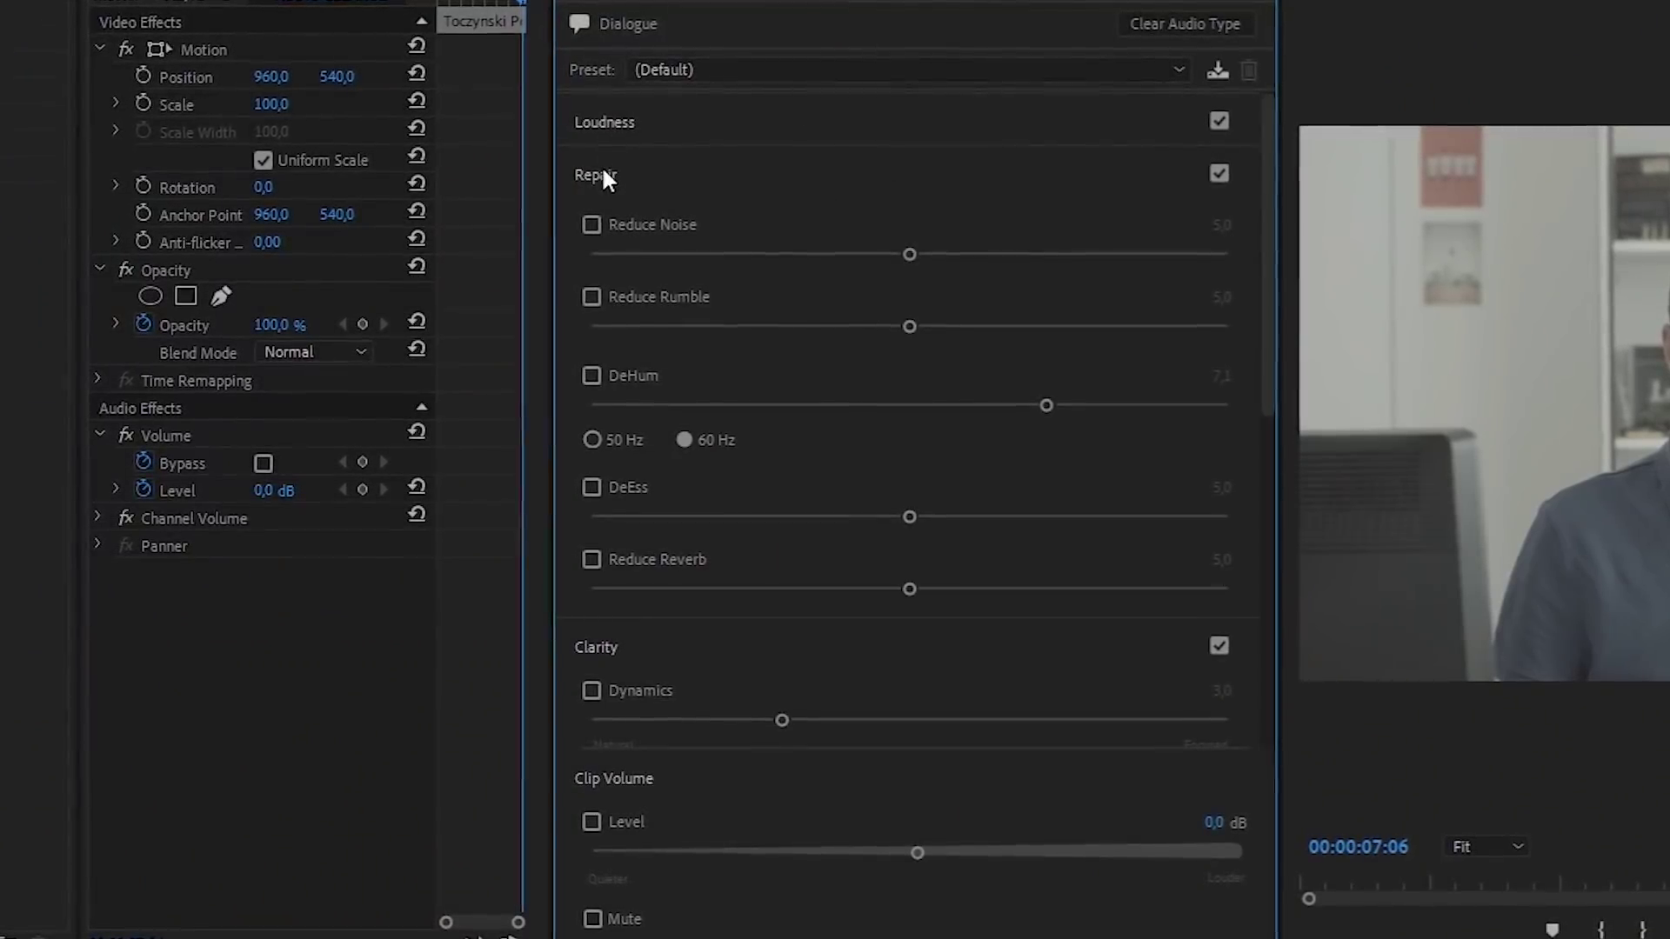
# Enable Reduce Noise and Reduce Reverb, lowering the reverb amount to about 4.3.
pyautogui.click(592, 225)
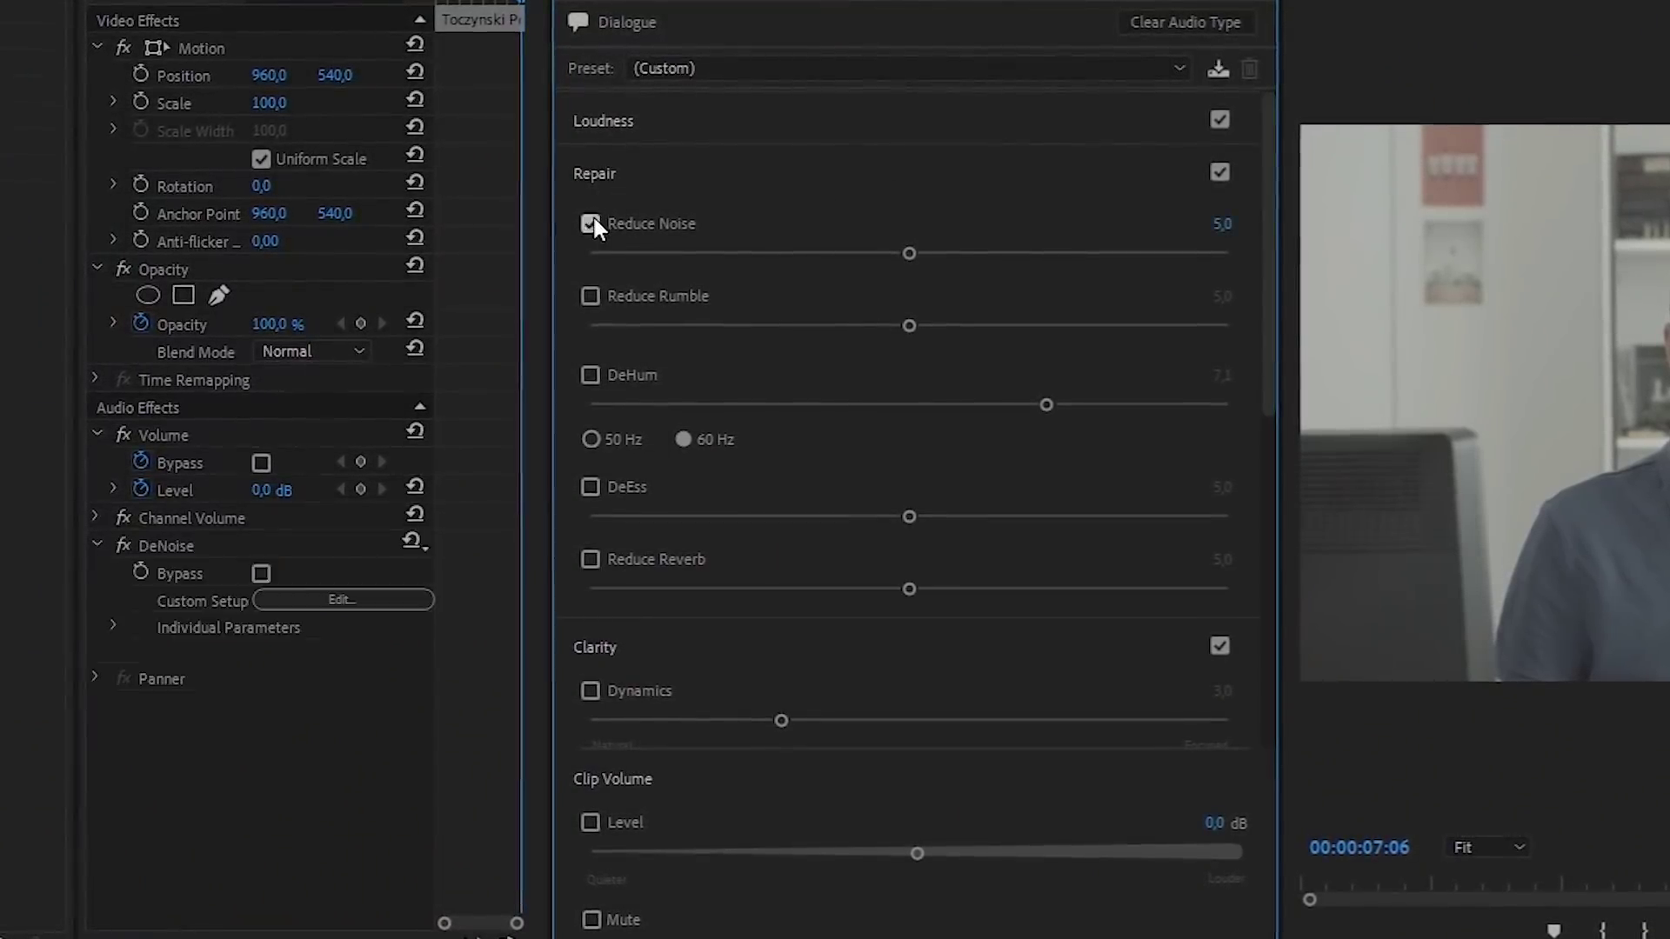
pyautogui.click(589, 561)
pyautogui.moveTo(906, 587); pyautogui.dragTo(781, 588)
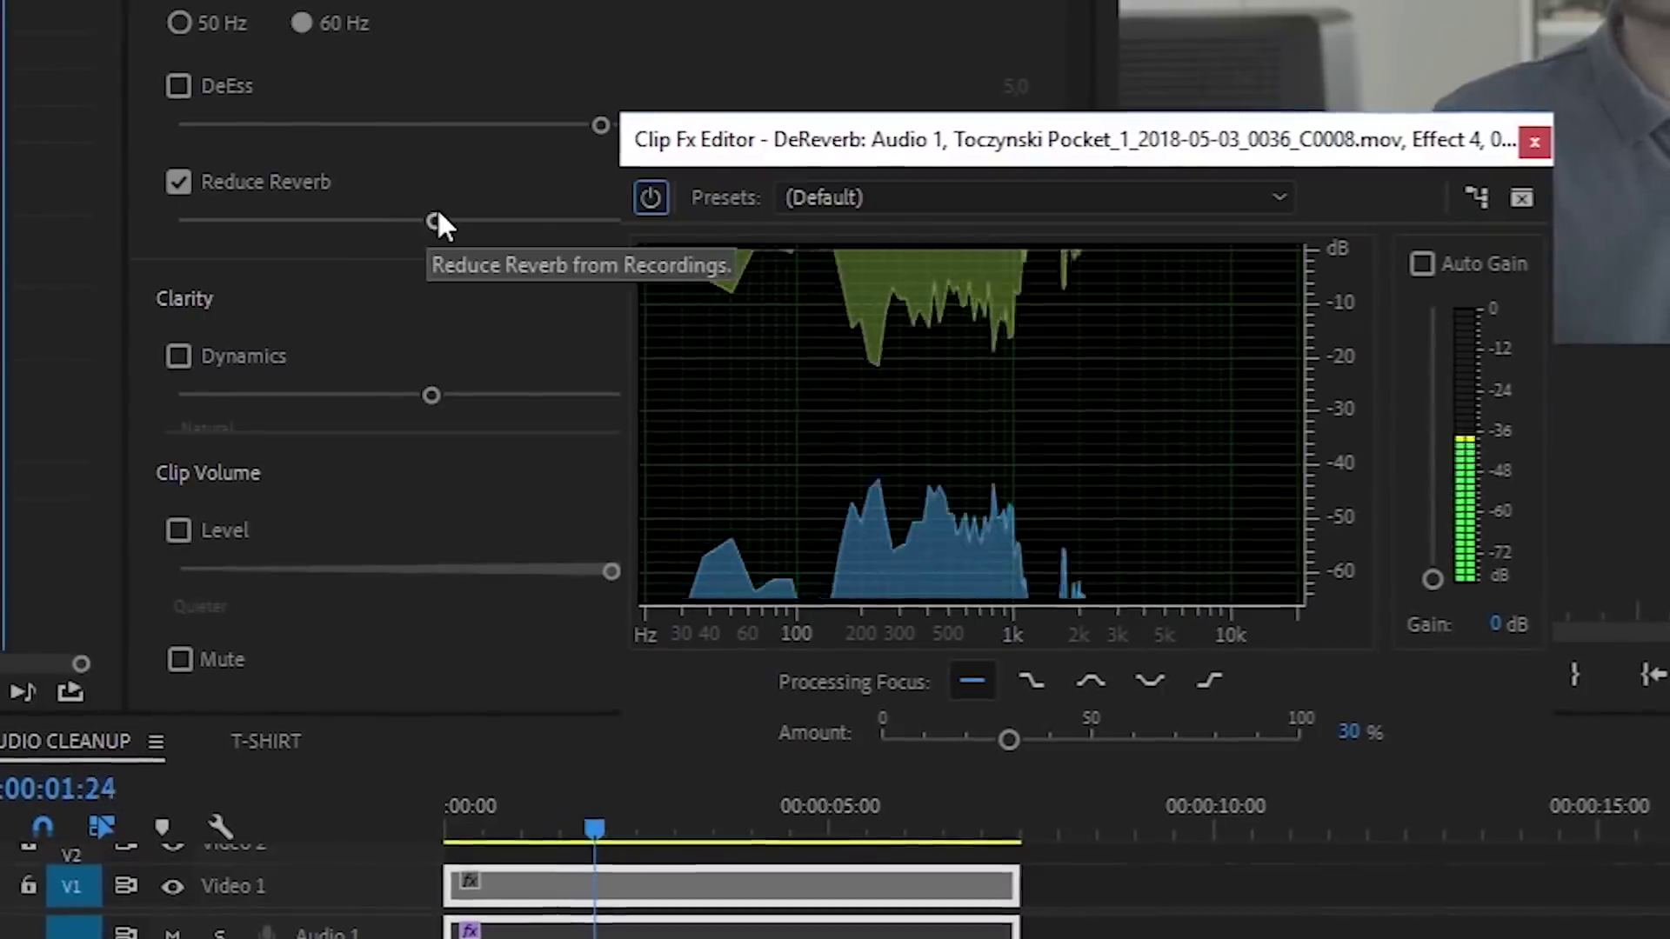
pyautogui.moveTo(437, 220)
pyautogui.mouseDown()
pyautogui.moveTo(296, 223)
pyautogui.moveTo(377, 243)
pyautogui.moveTo(323, 249)
pyautogui.mouseUp()
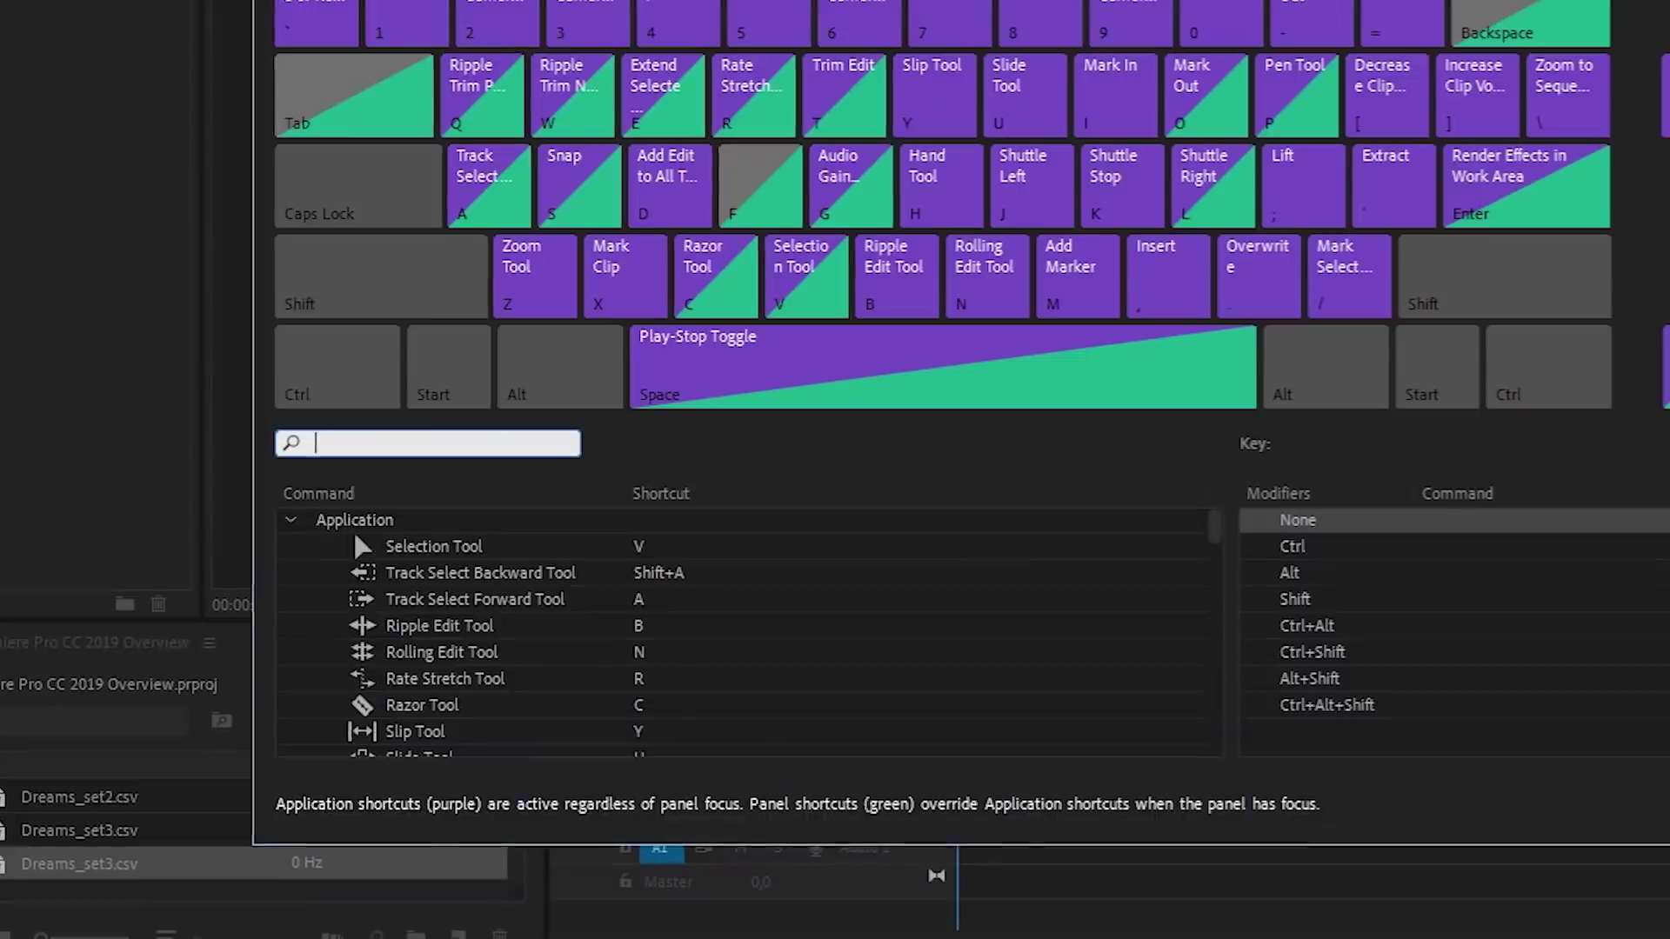
pyautogui.write('timecode')
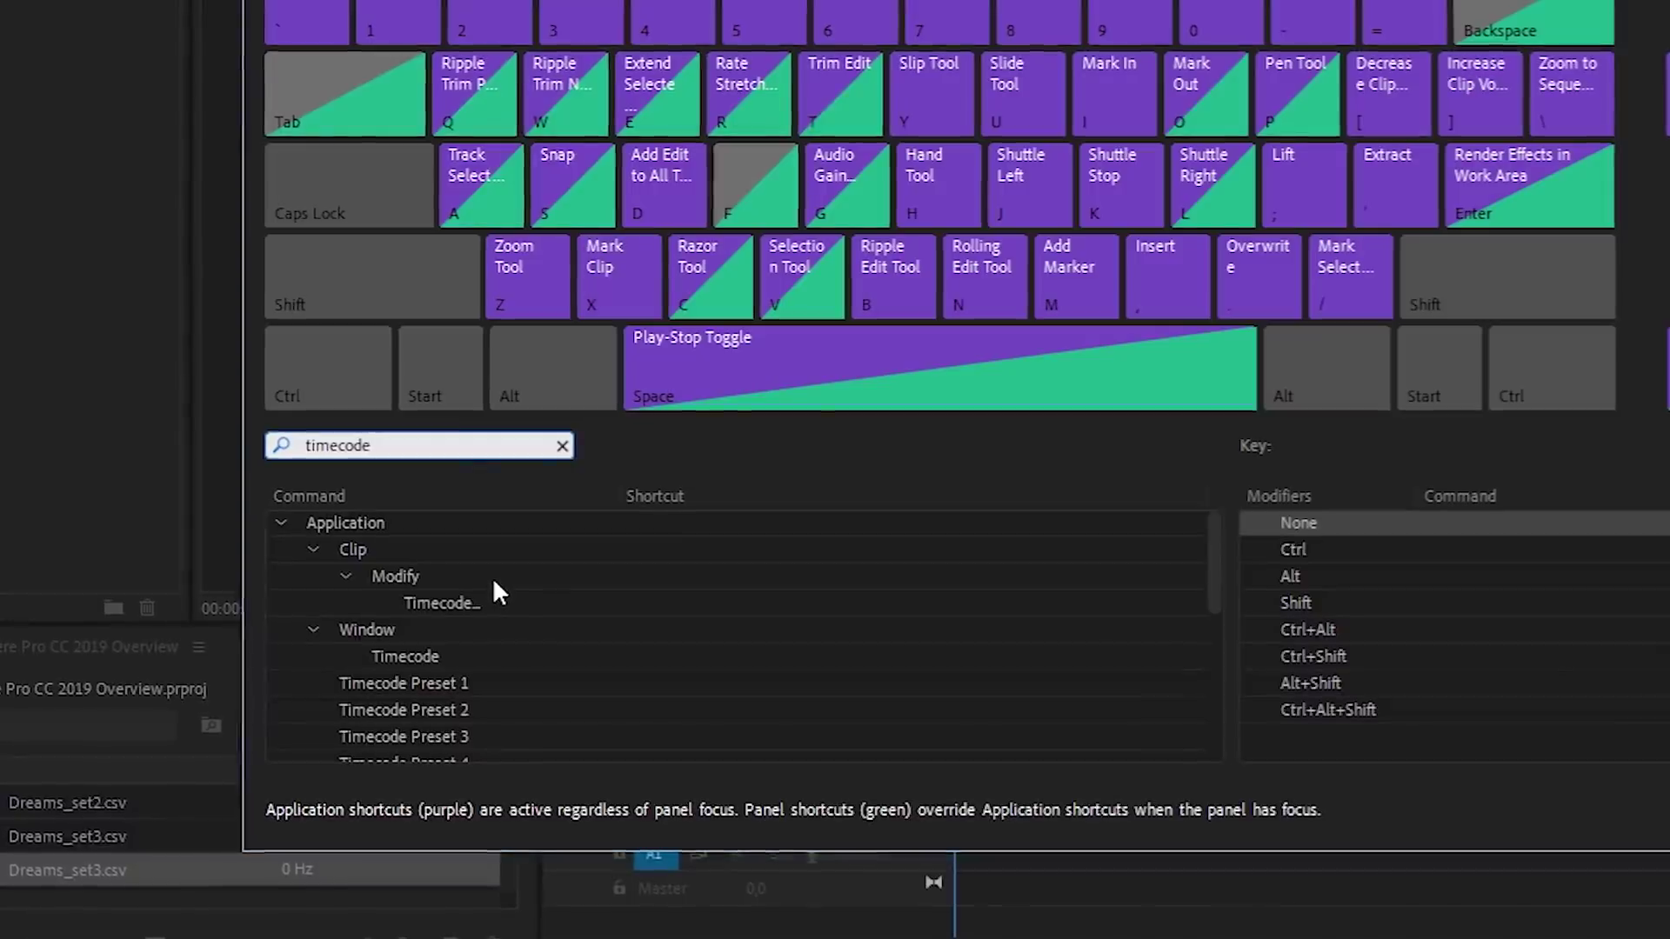
pyautogui.scroll(-3, 493, 581)
pyautogui.scroll(-3, 491, 583)
pyautogui.scroll(-1, 491, 584)
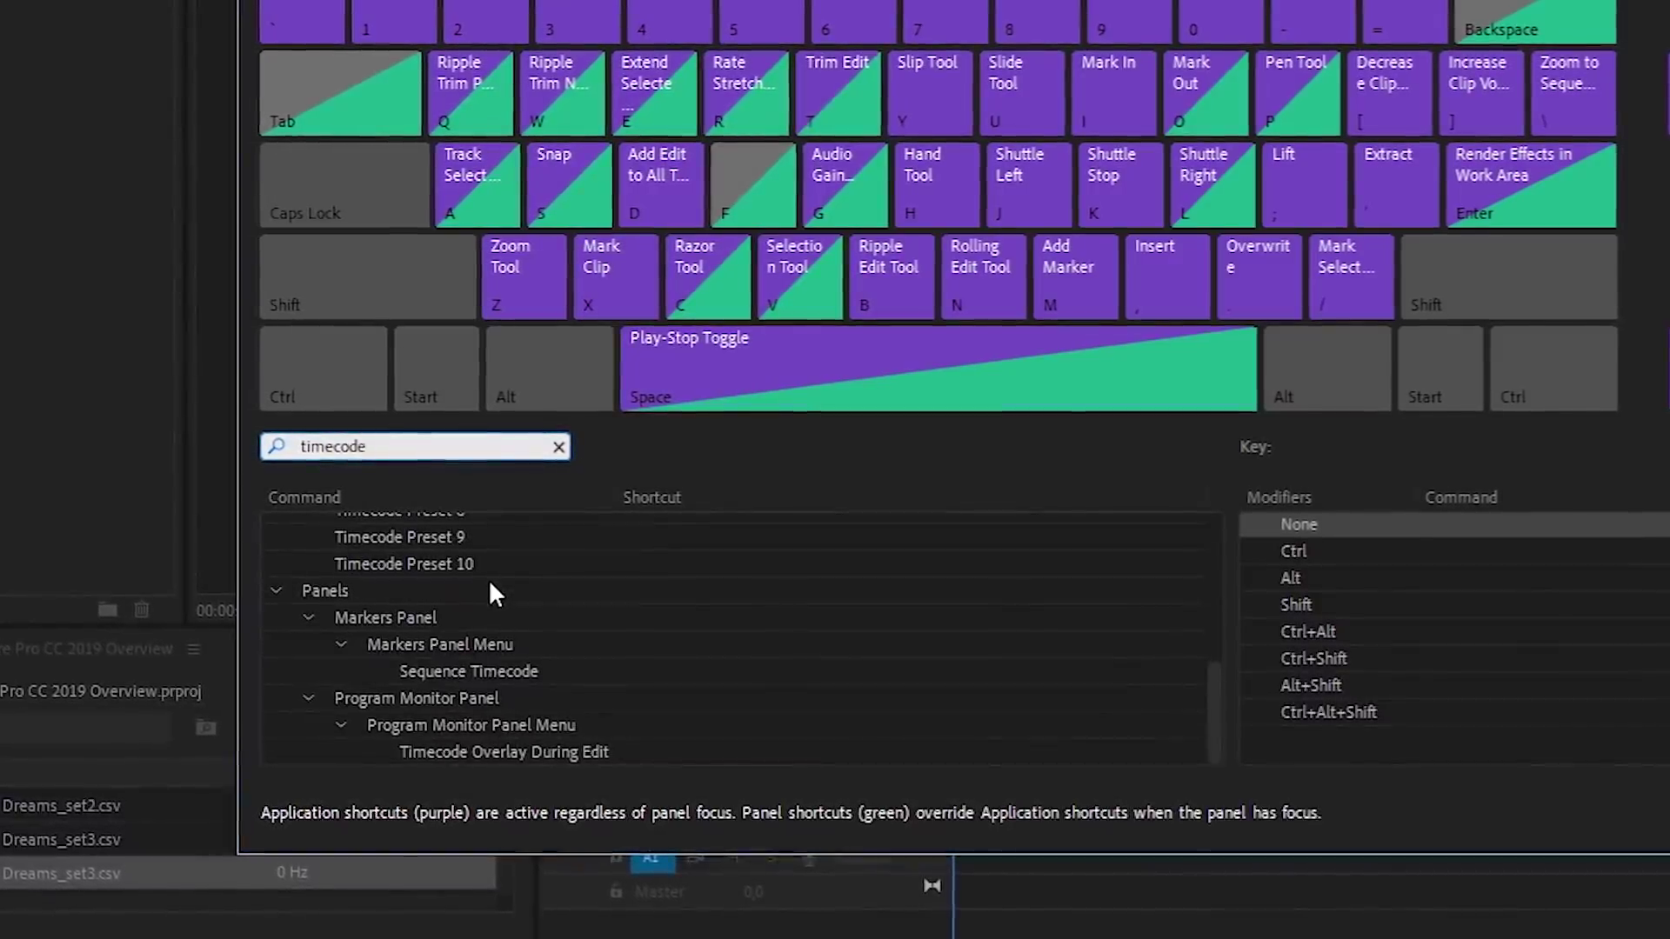
pyautogui.scroll(3, 489, 583)
pyautogui.scroll(3, 487, 586)
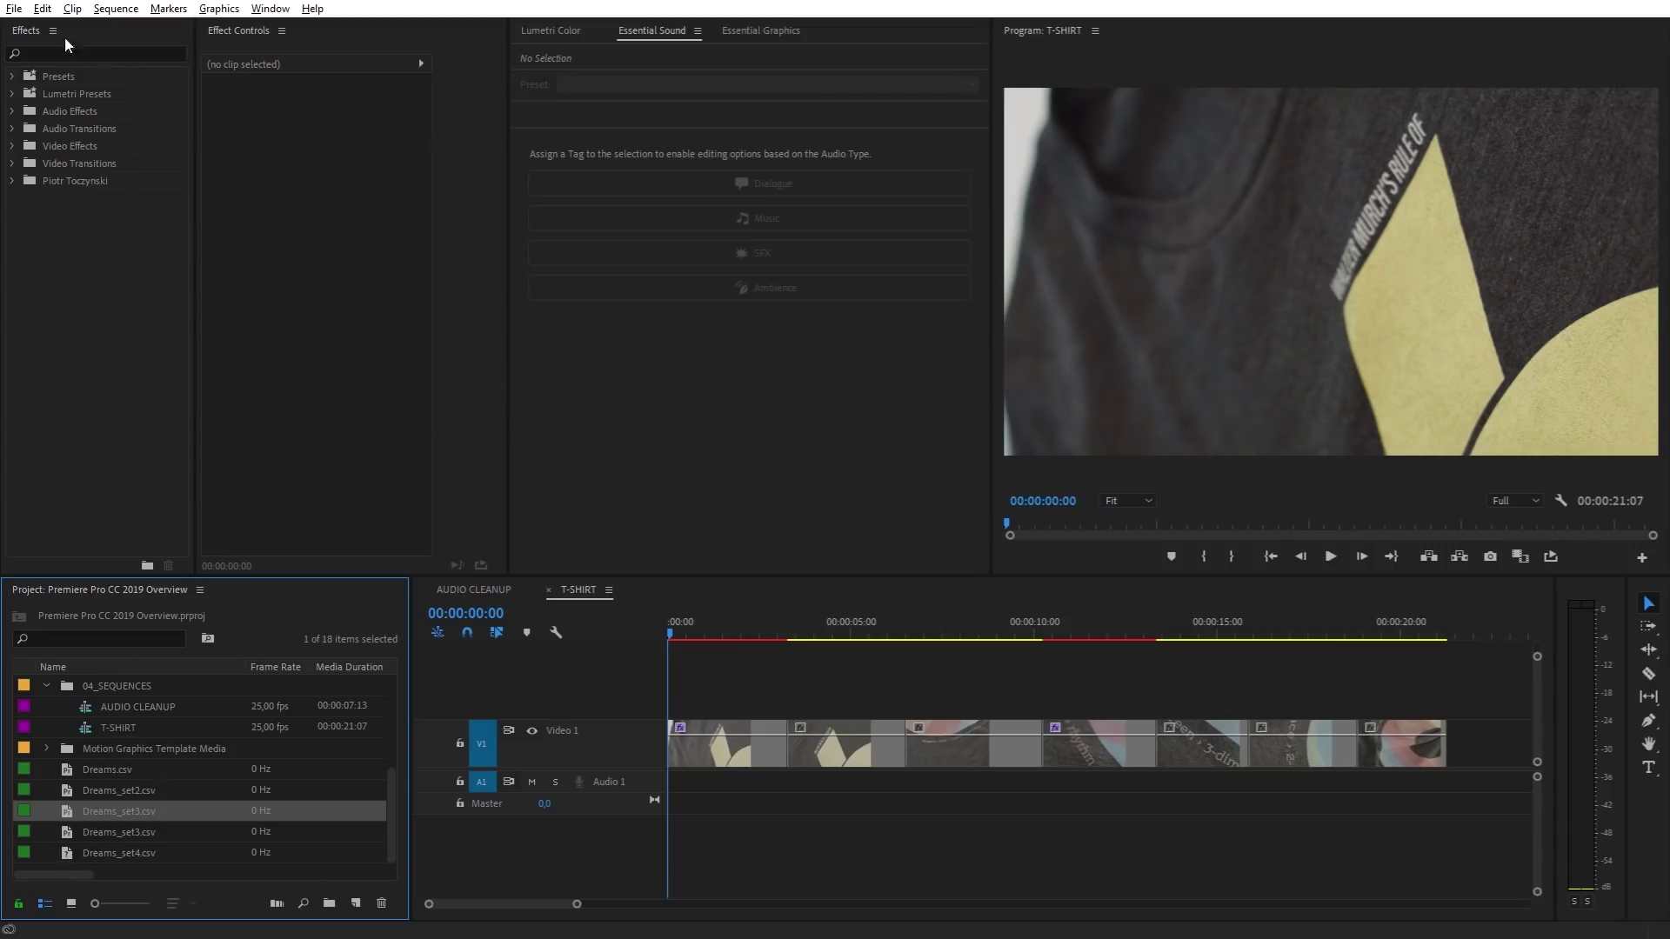
# Run Edit > Consolidate Duplicates, leaving 17 items in the project.
pyautogui.click(44, 10)
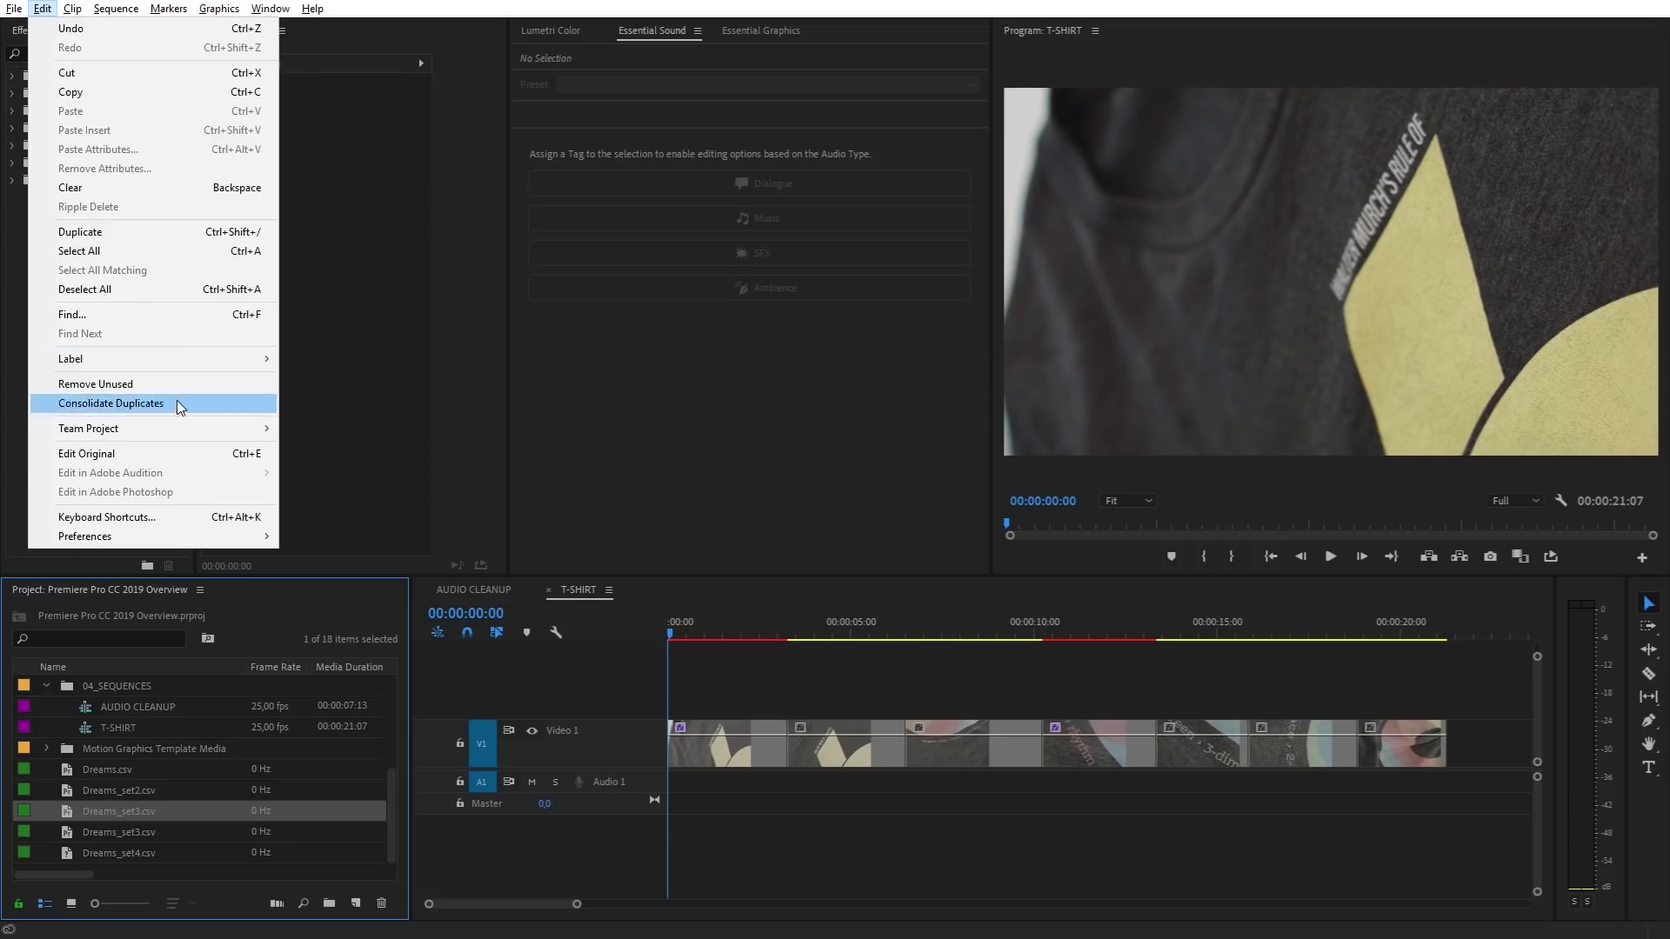
pyautogui.click(130, 403)
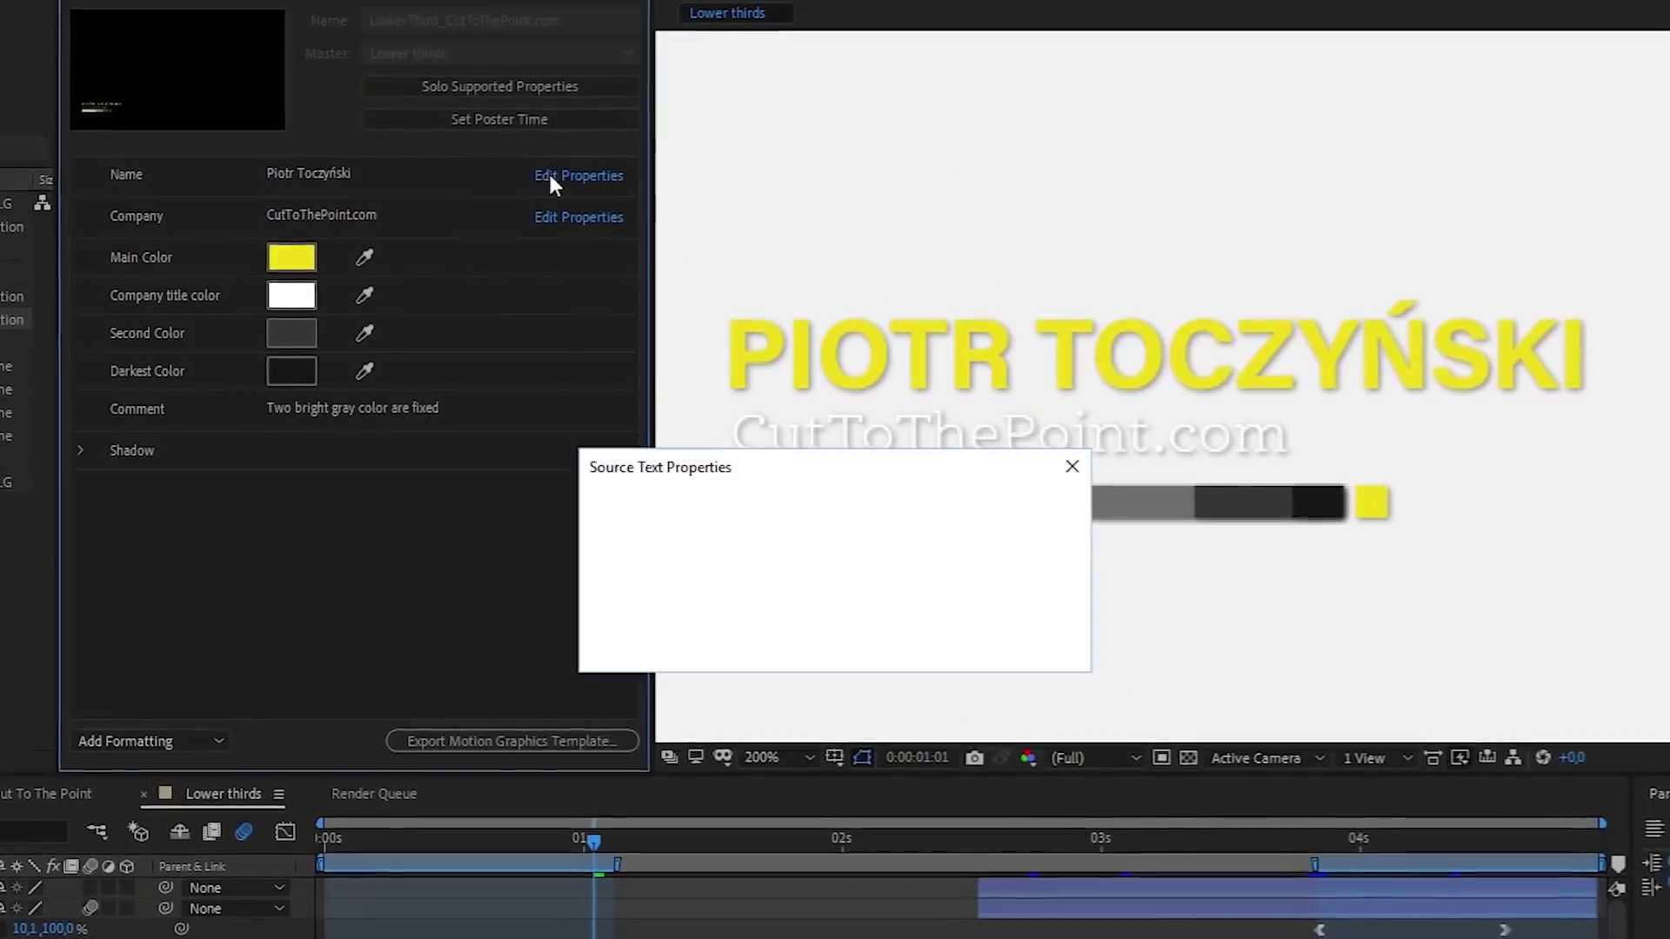
# Enable font, font size and faux-style options for the company text.
pyautogui.click(605, 513)
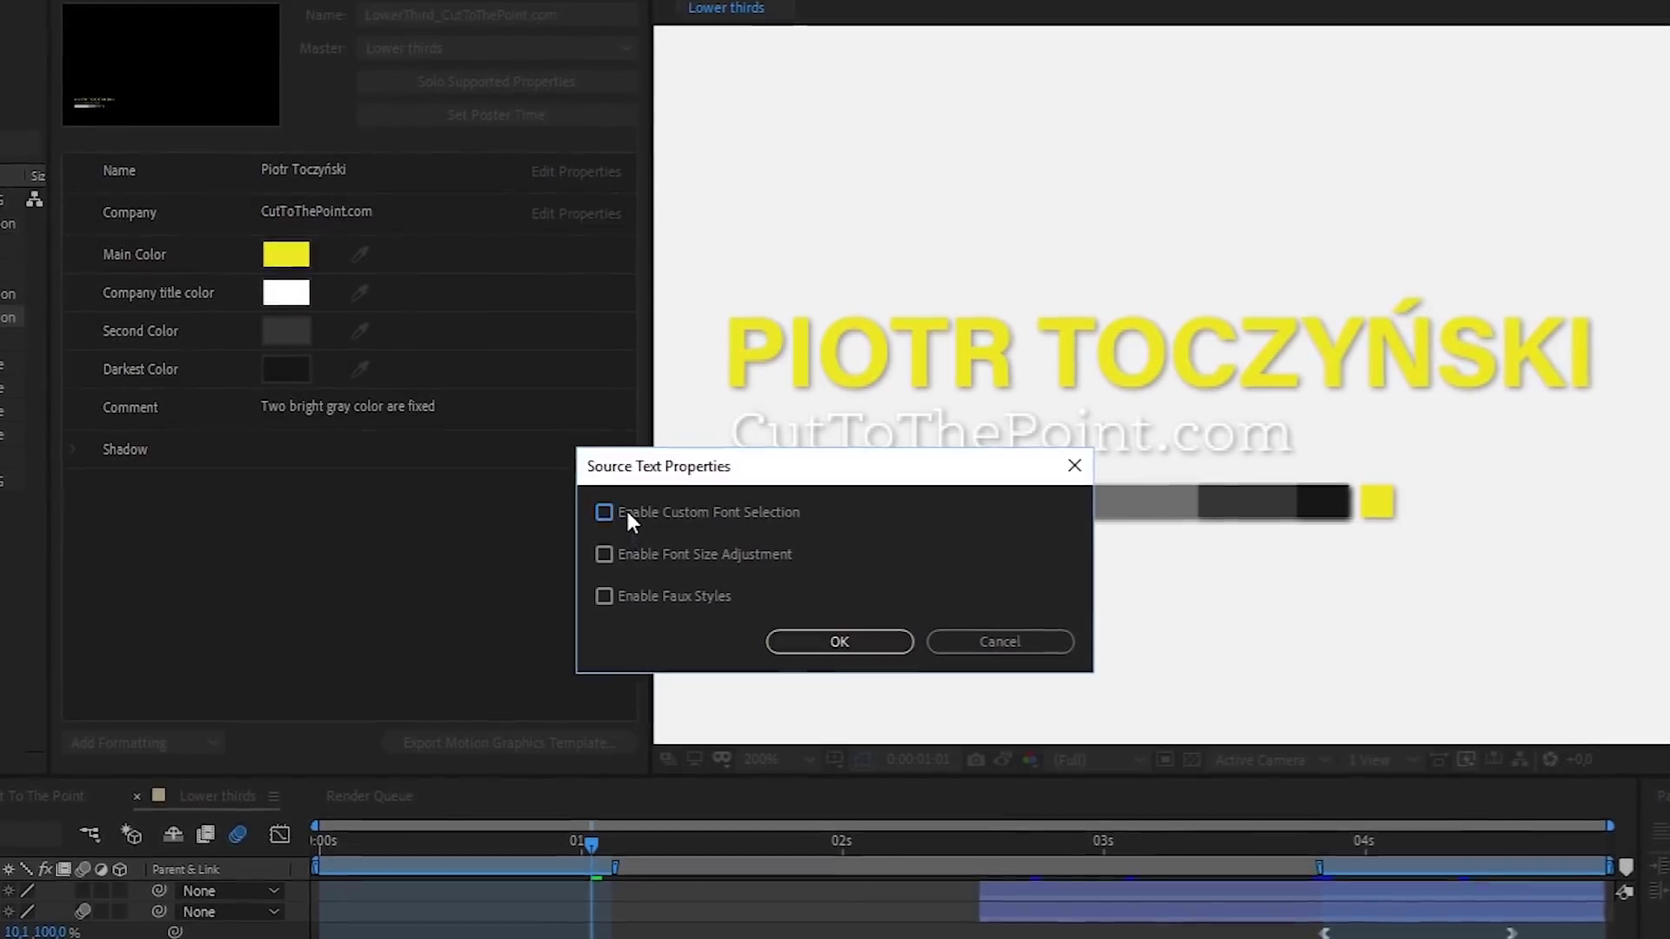
pyautogui.click(633, 553)
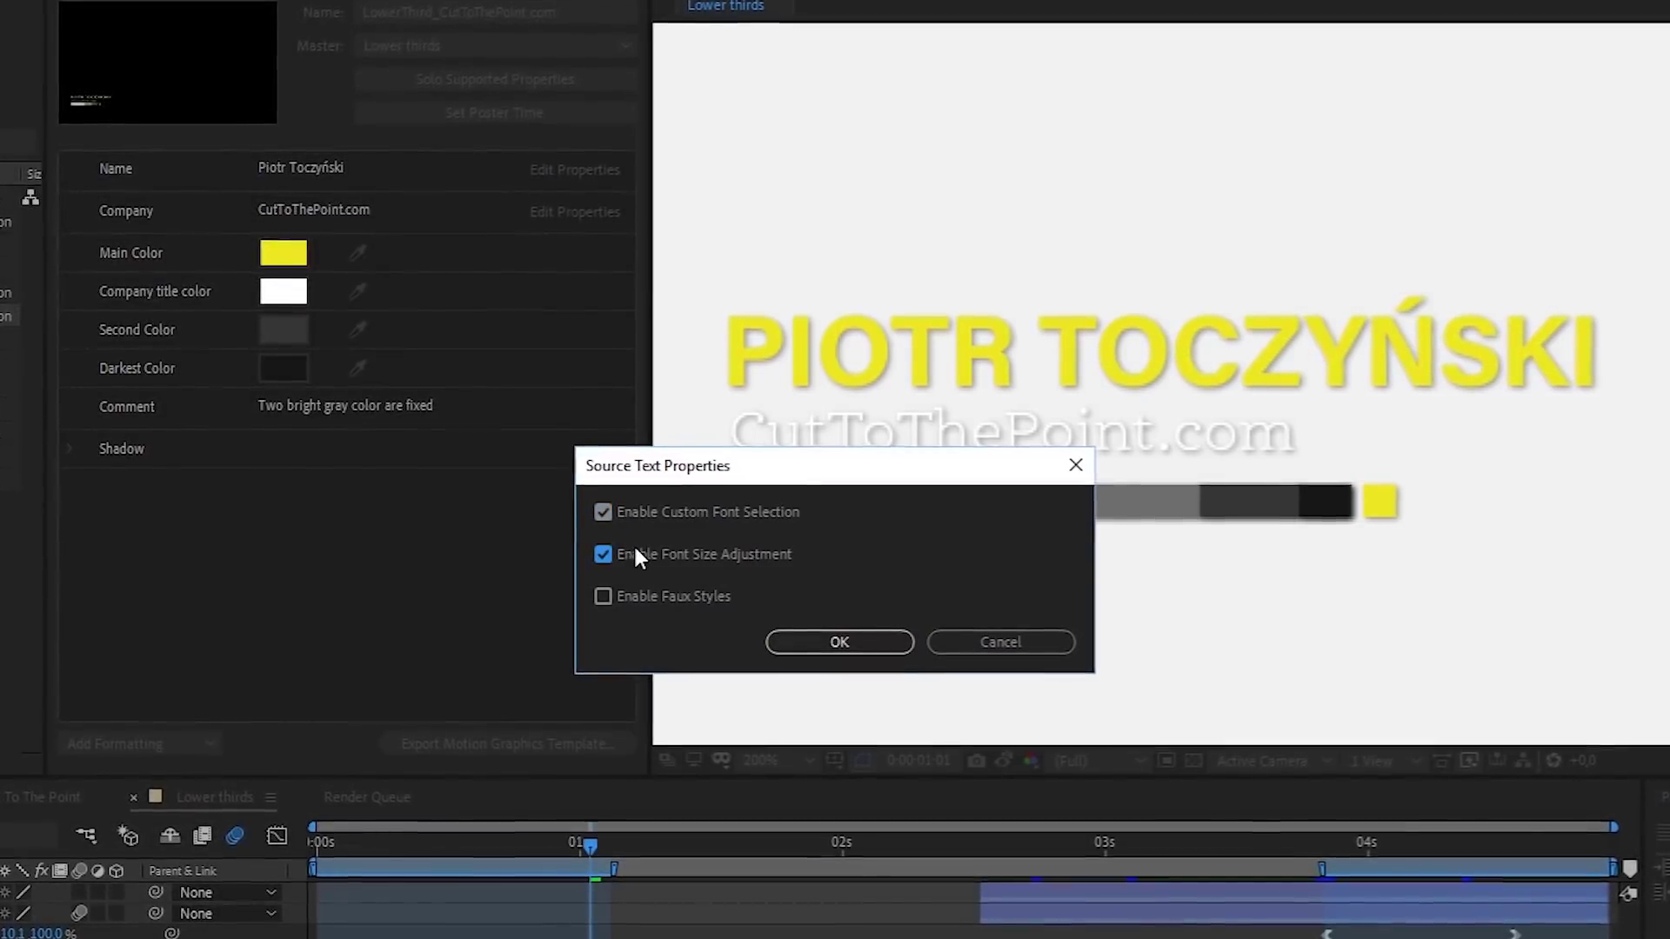
pyautogui.click(635, 597)
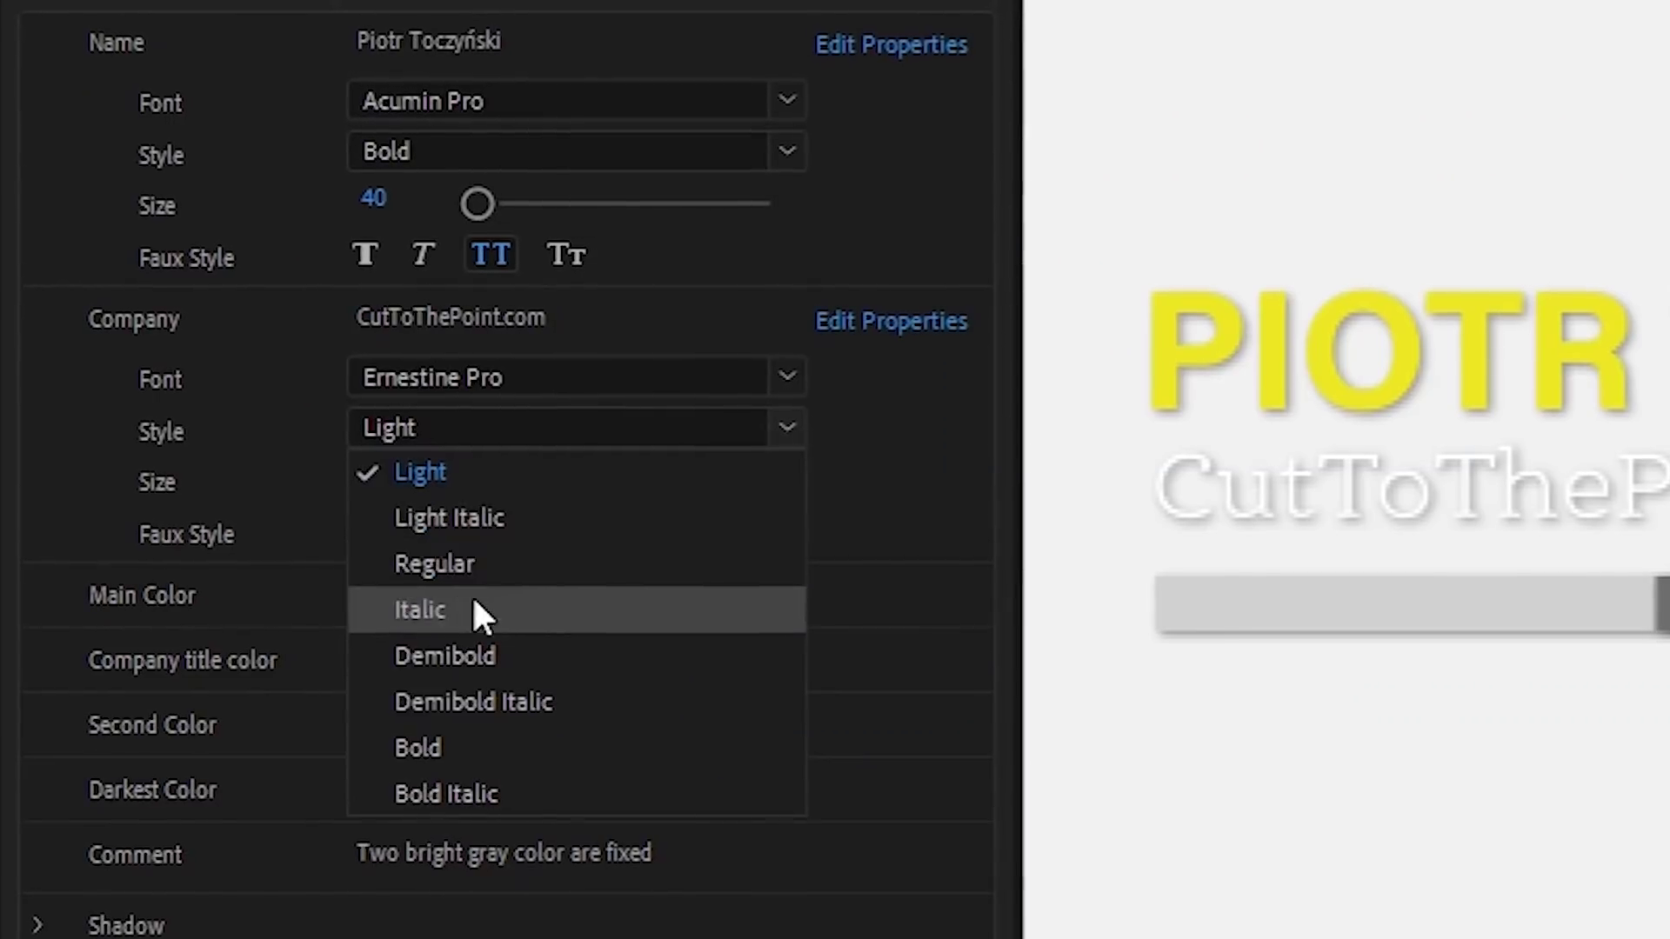
pyautogui.click(463, 748)
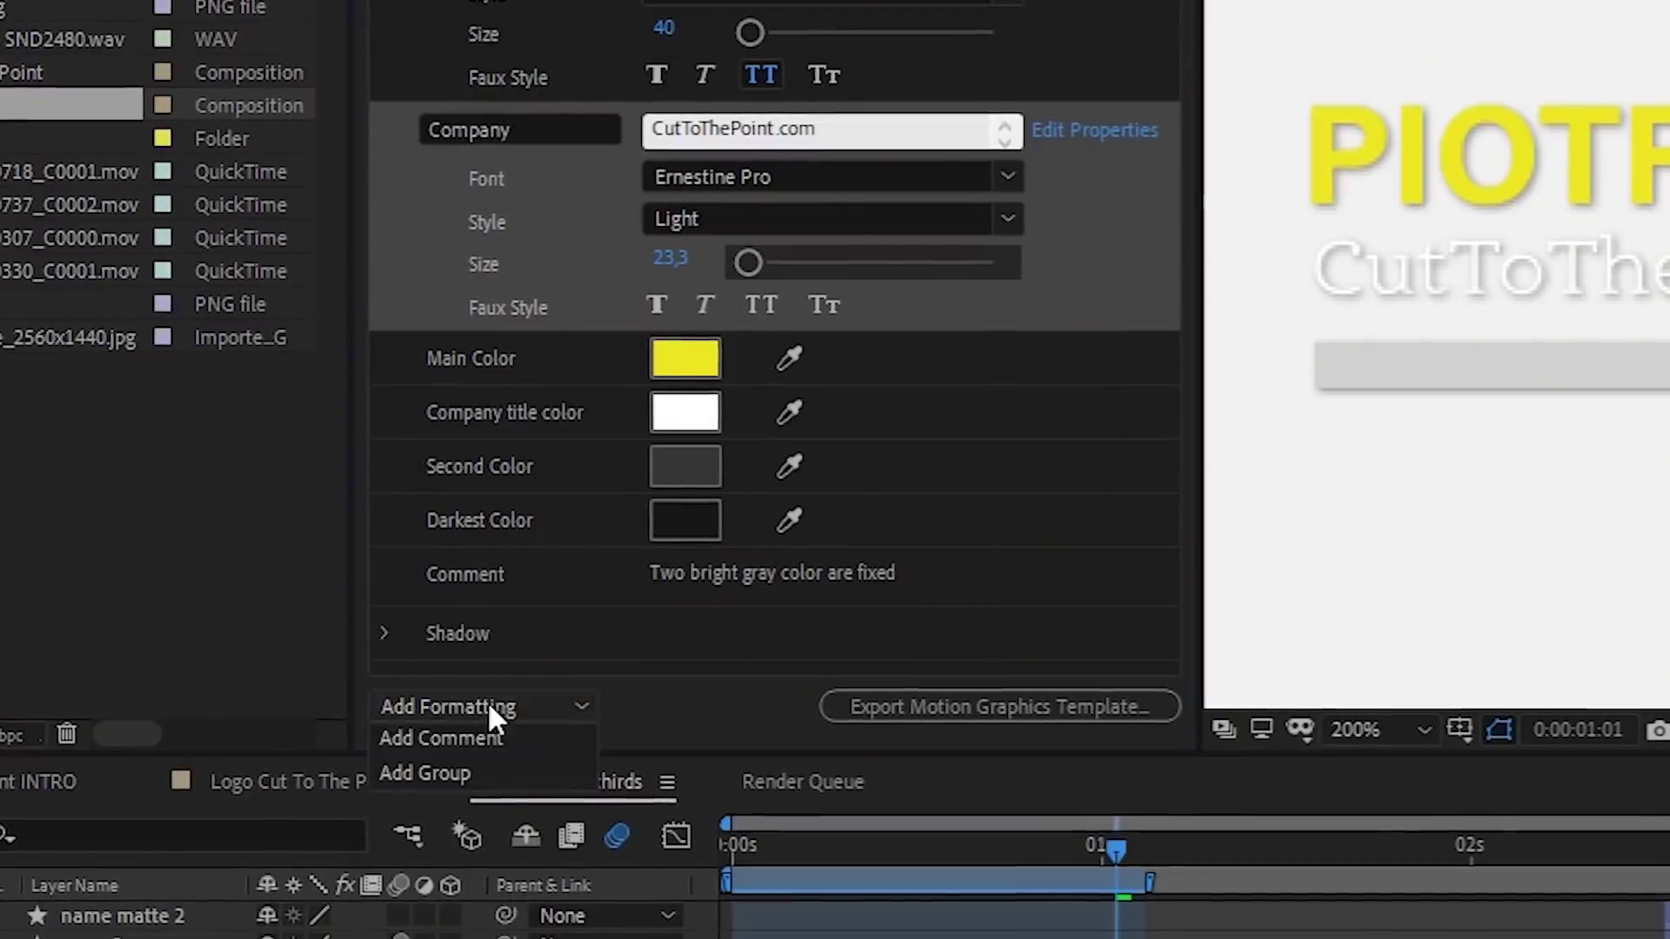
# Add a formatting group and move Main Color and Company title color into it.
pyautogui.click(465, 770)
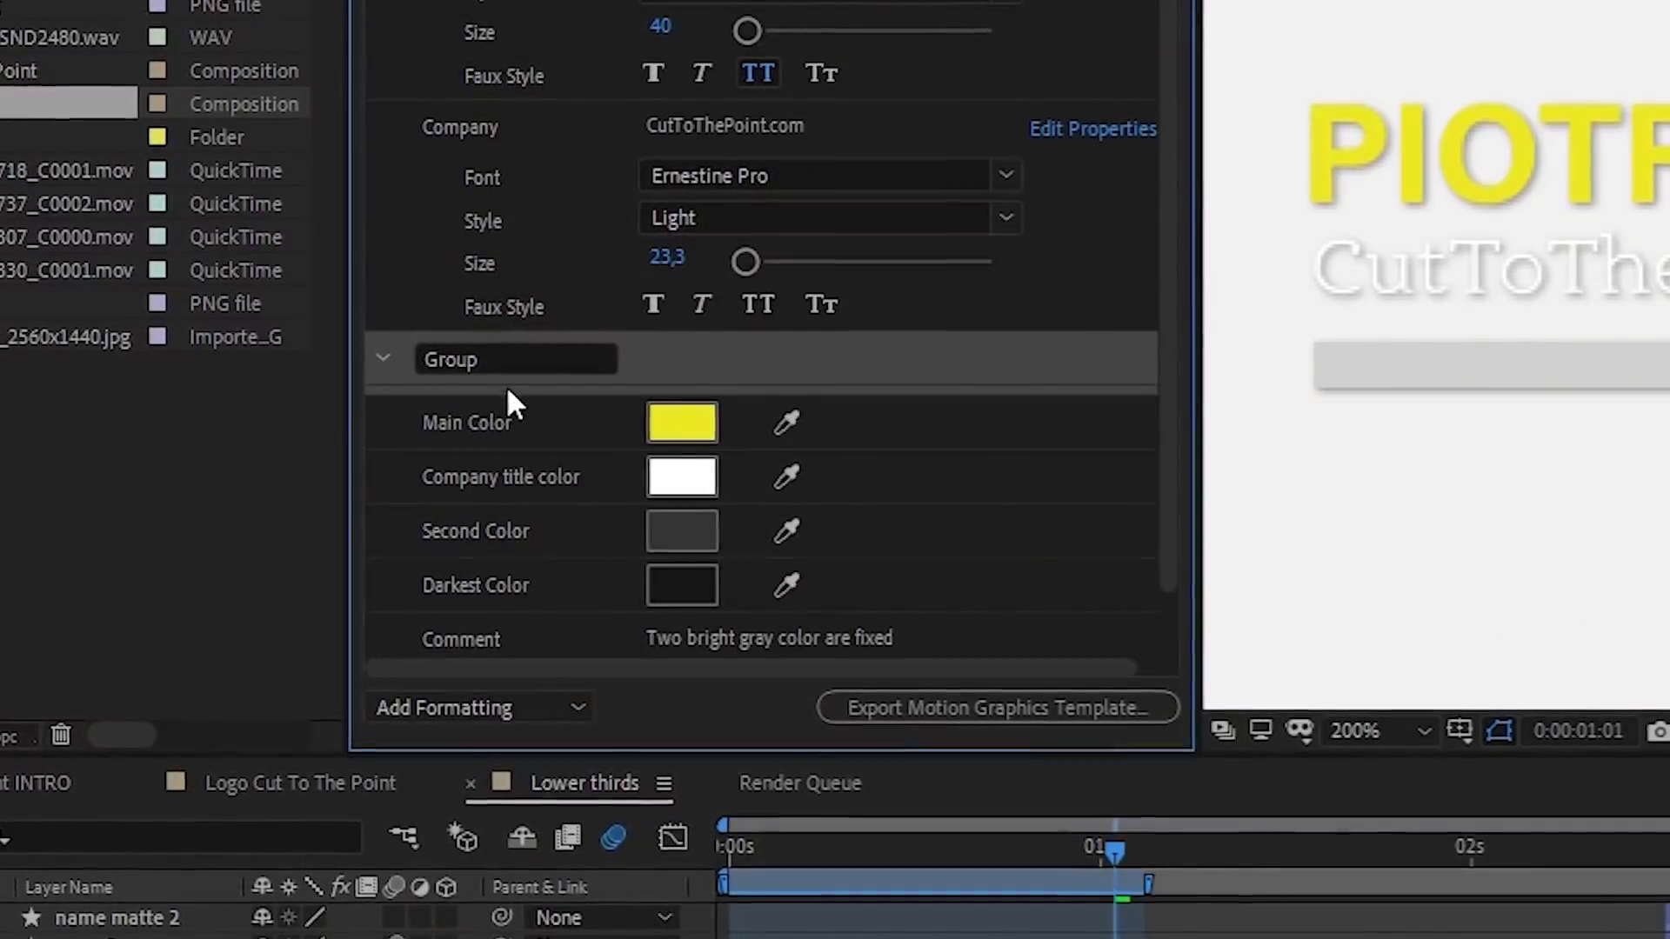
pyautogui.moveTo(499, 419); pyautogui.dragTo(520, 350)
pyautogui.click(487, 478)
pyautogui.moveTo(487, 479); pyautogui.dragTo(536, 482)
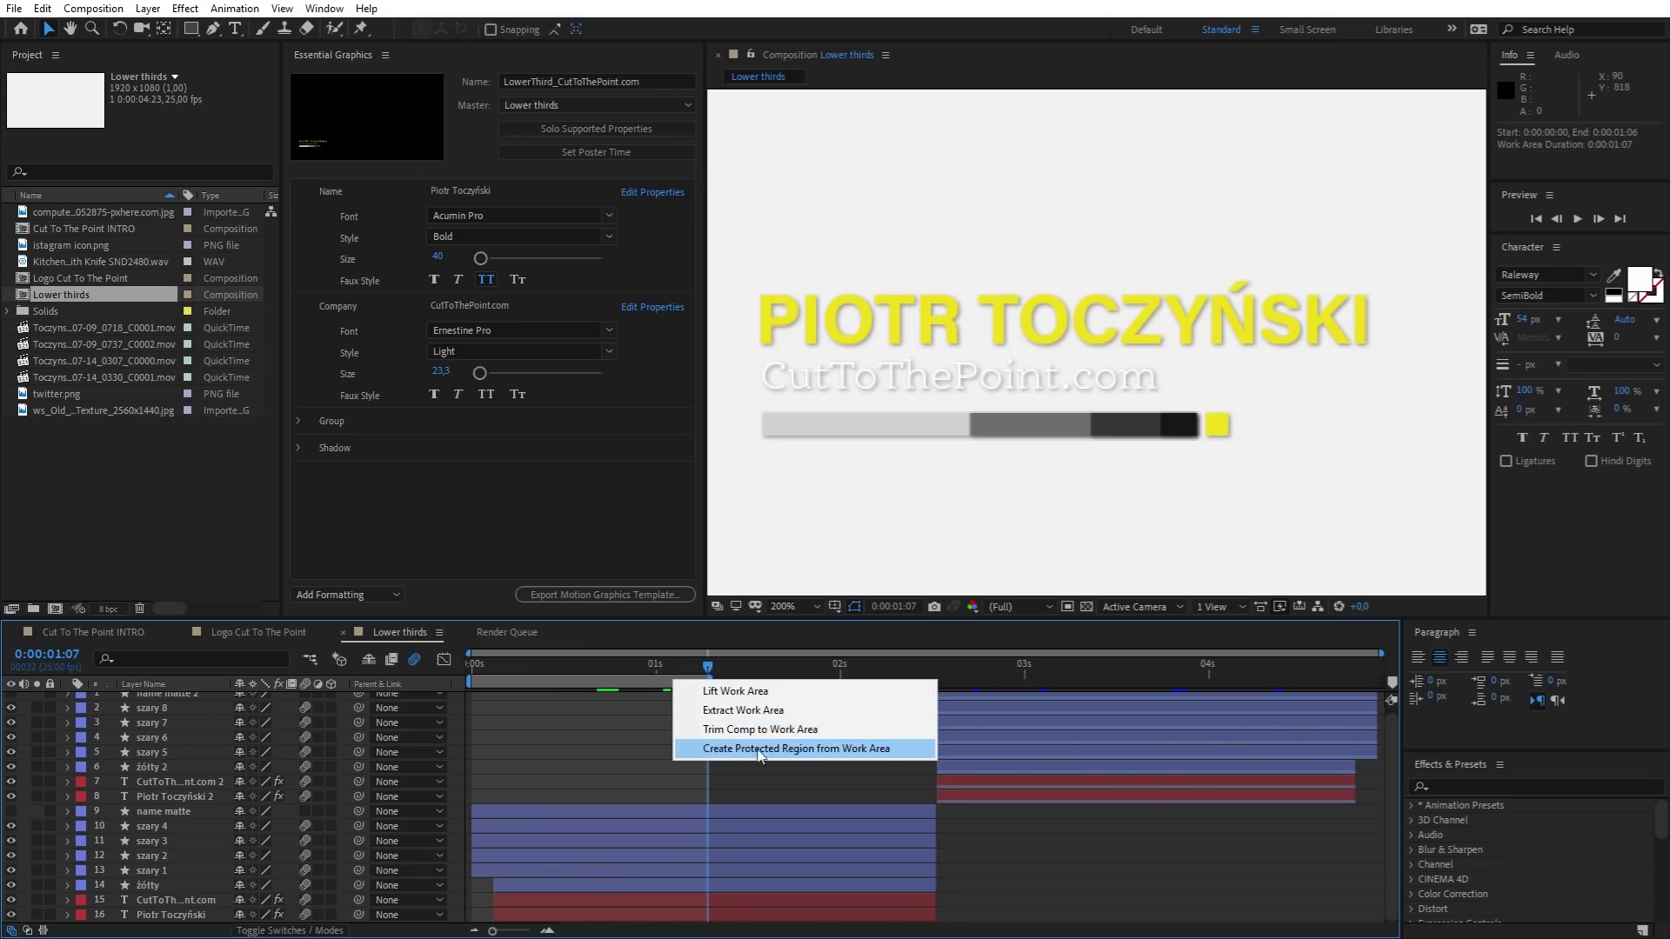
# Protect the work area, lengthen the Lower thirds layer, and protect the marker span near 02s.
pyautogui.click(892, 748)
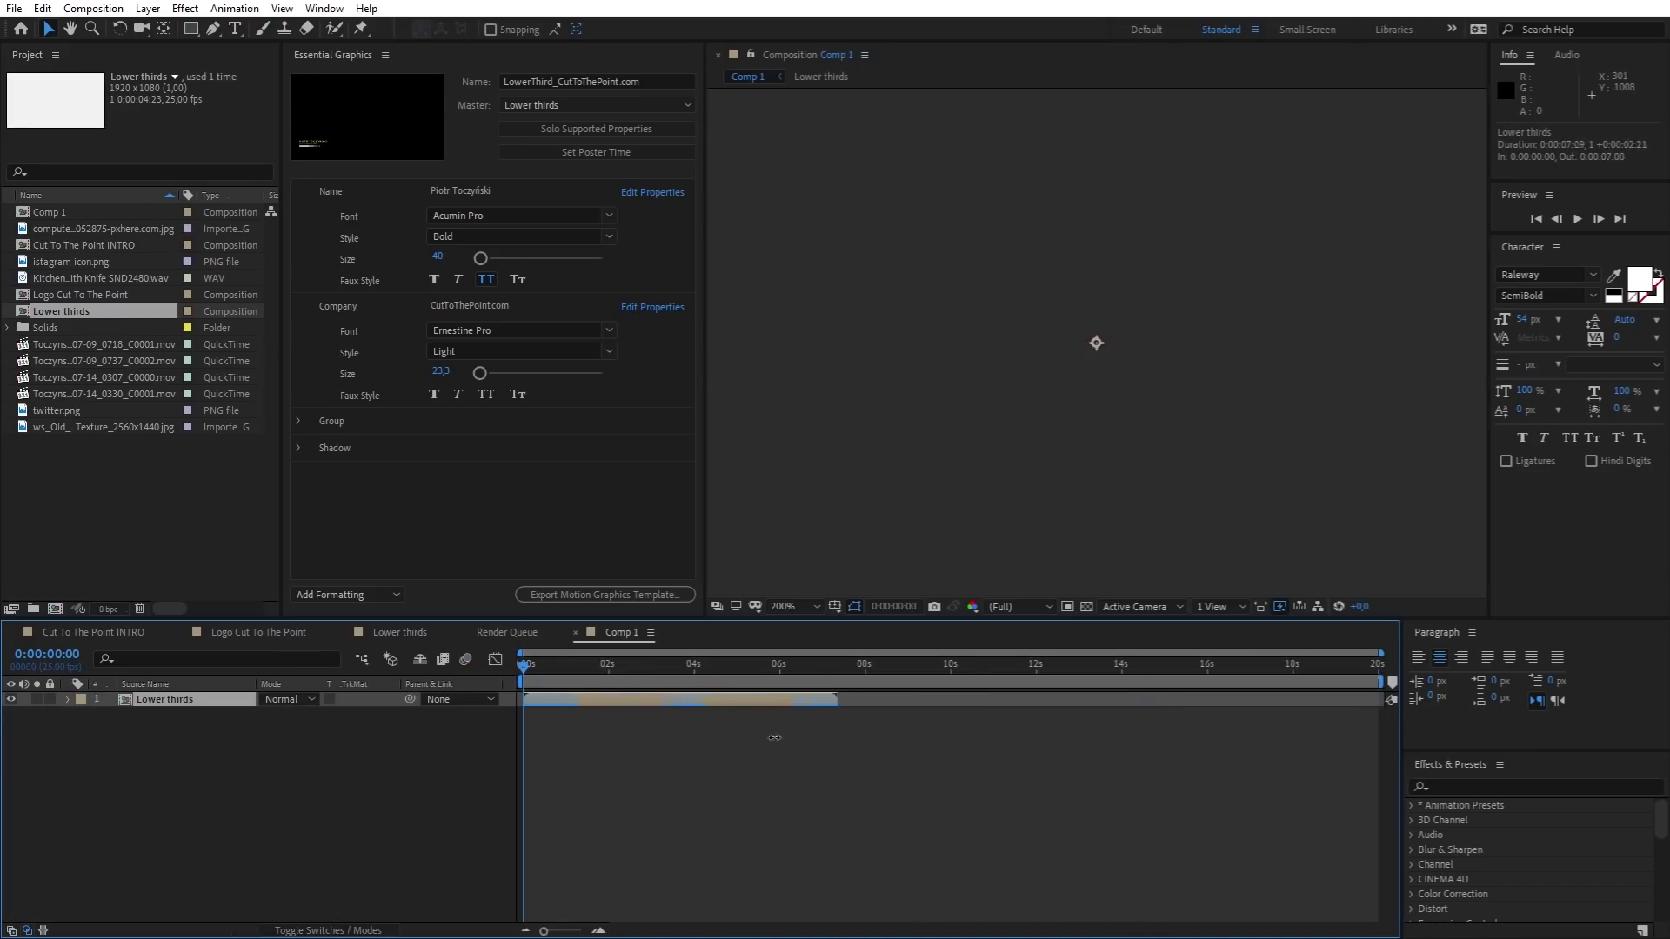
pyautogui.moveTo(713, 744); pyautogui.dragTo(962, 789)
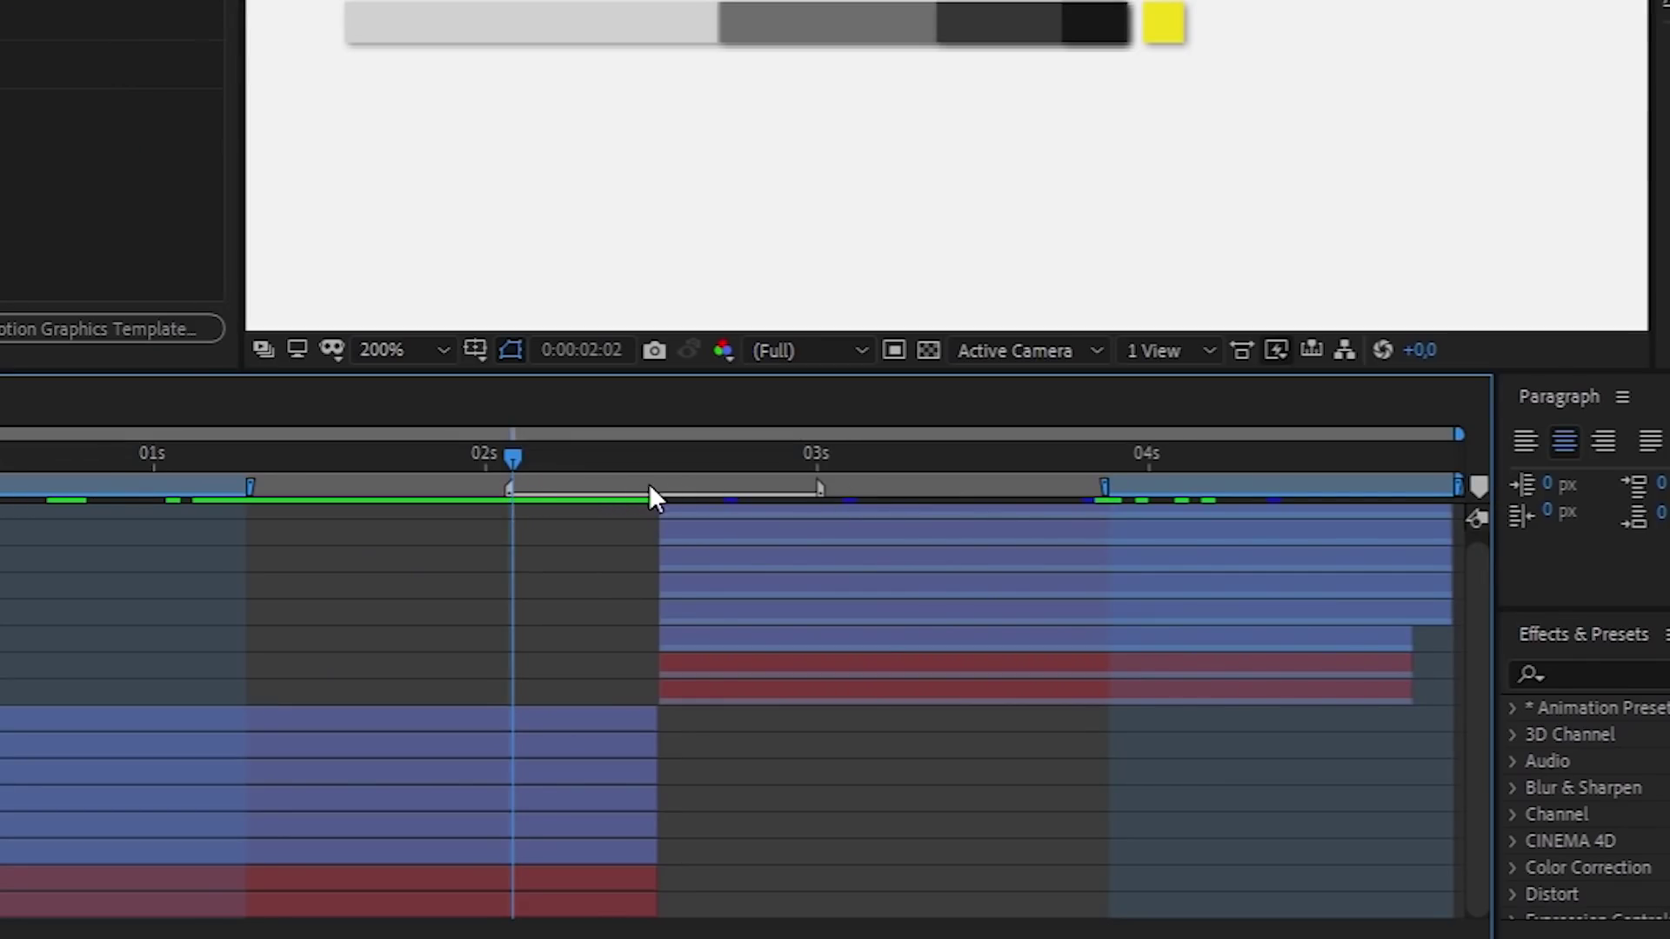
pyautogui.rightClick(511, 492)
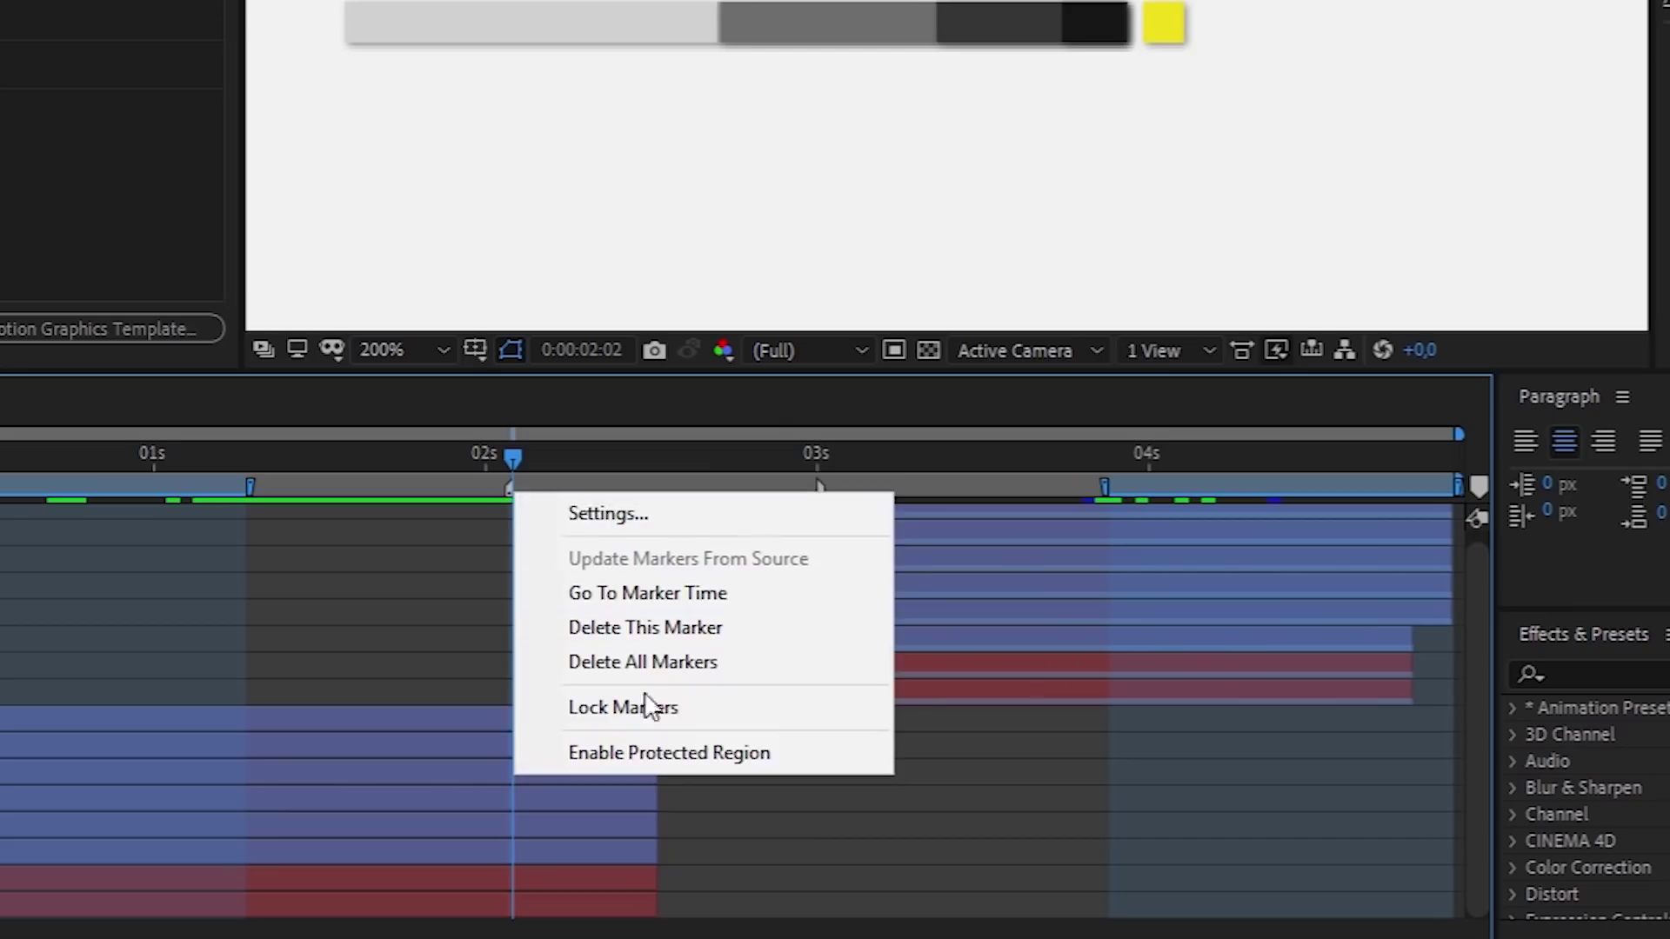
pyautogui.click(645, 754)
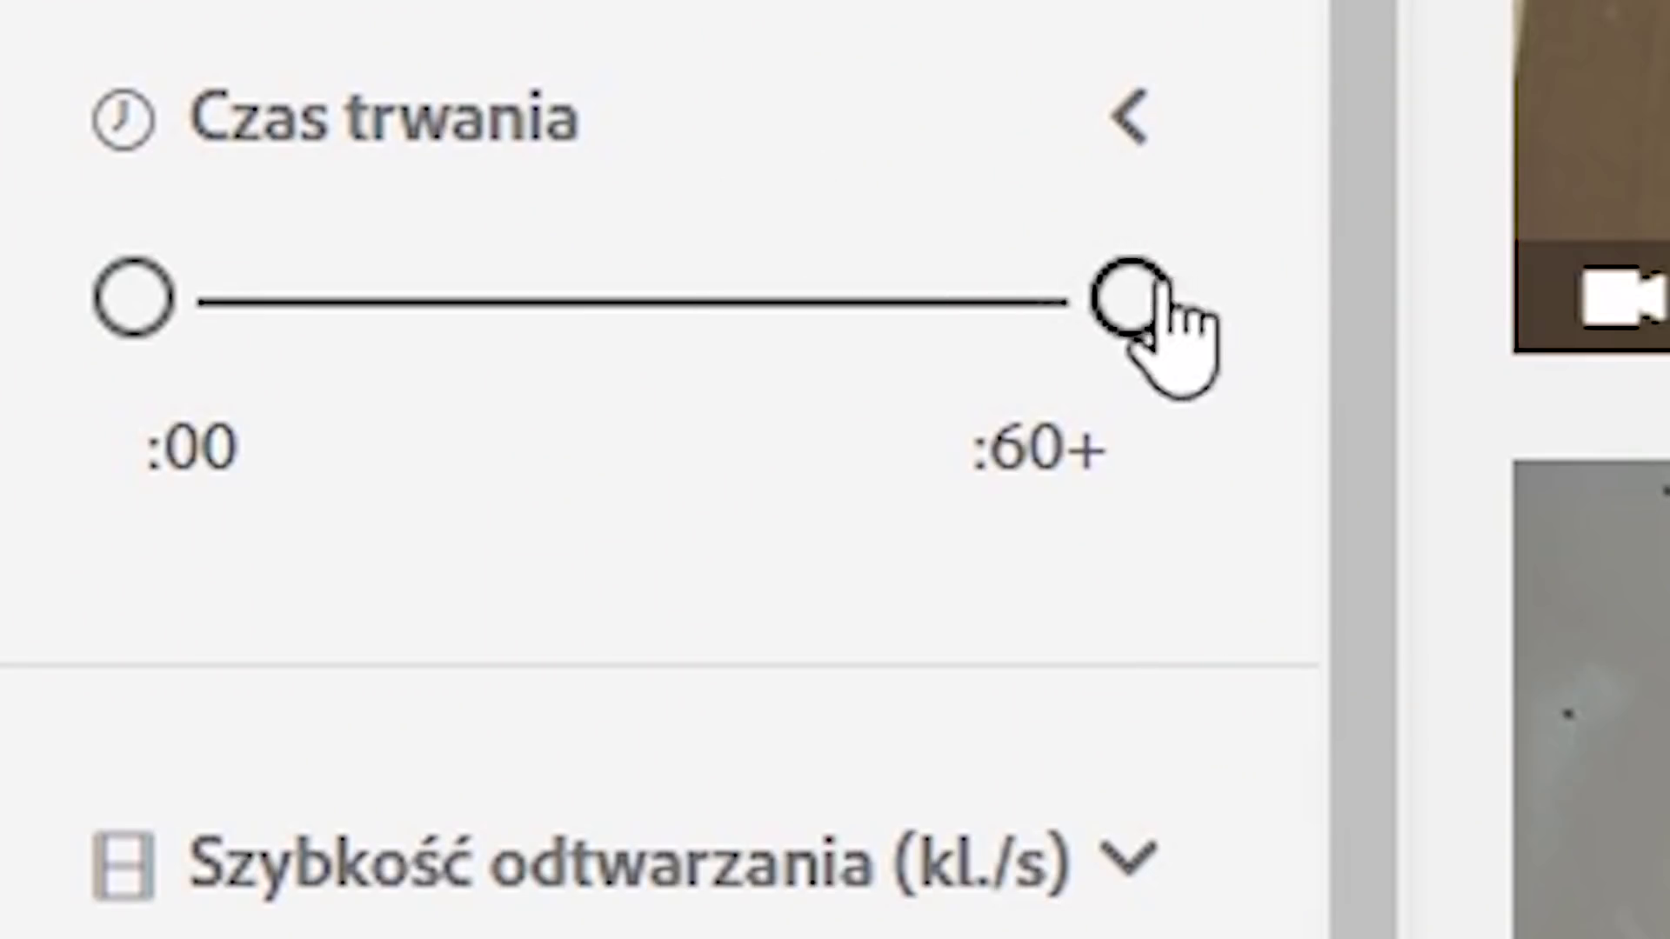
# Narrow the Duration filter to clips up to :12 and expand the frame-rate filter.
pyautogui.moveTo(1150, 283); pyautogui.dragTo(344, 318)
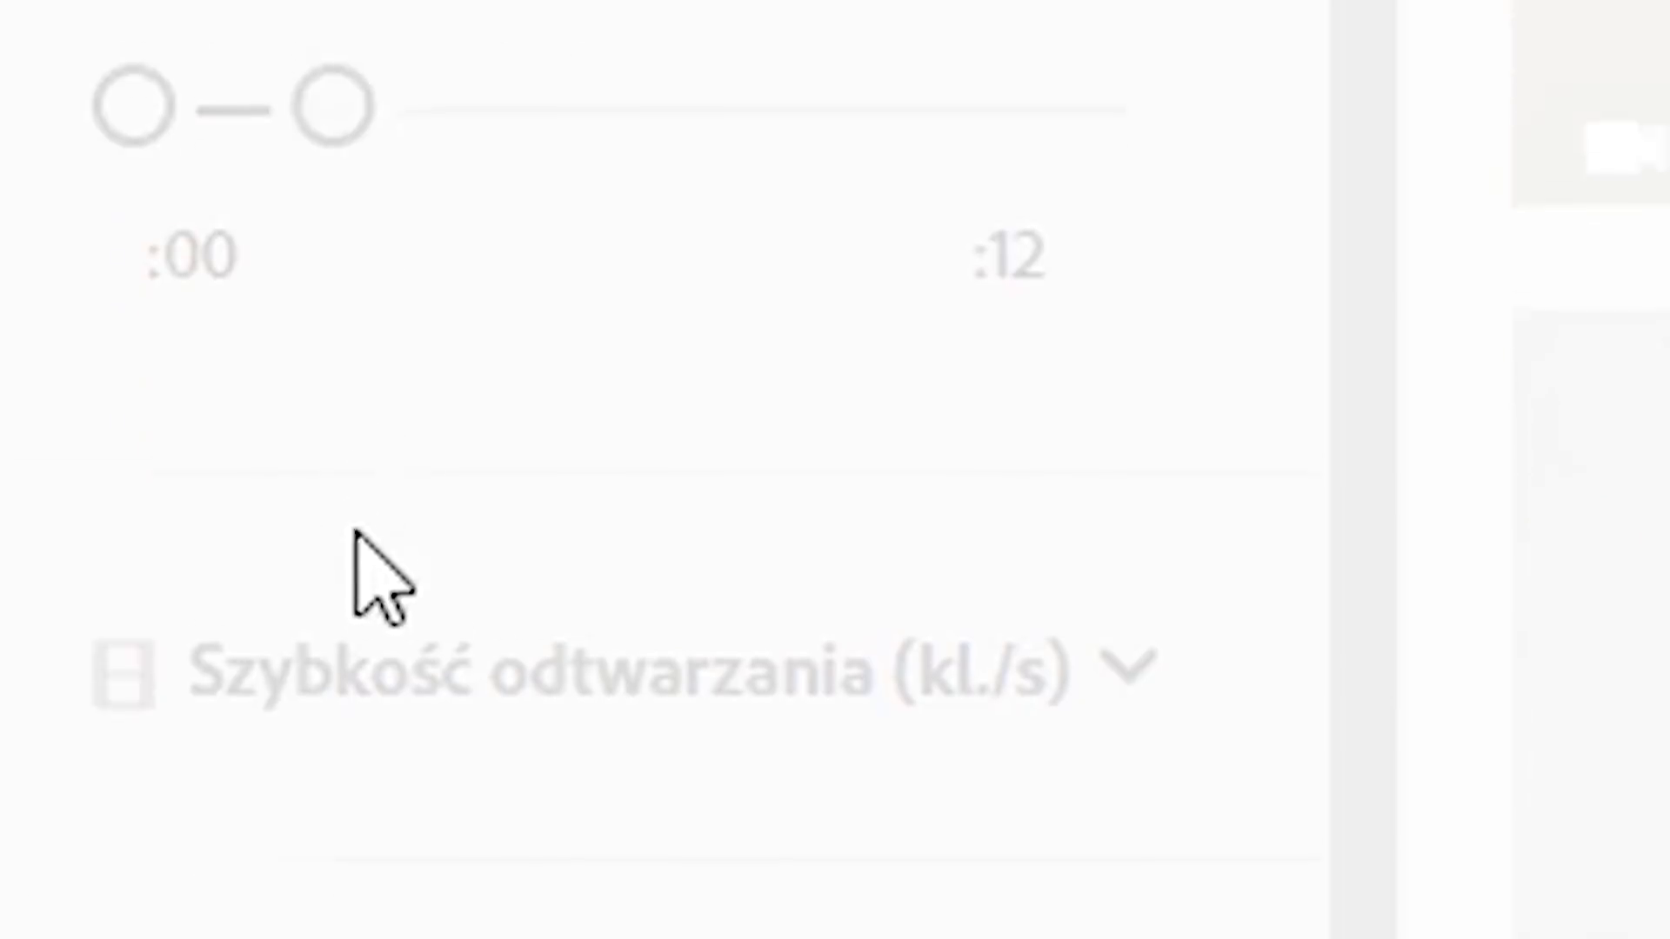
pyautogui.scroll(-2, 355, 535)
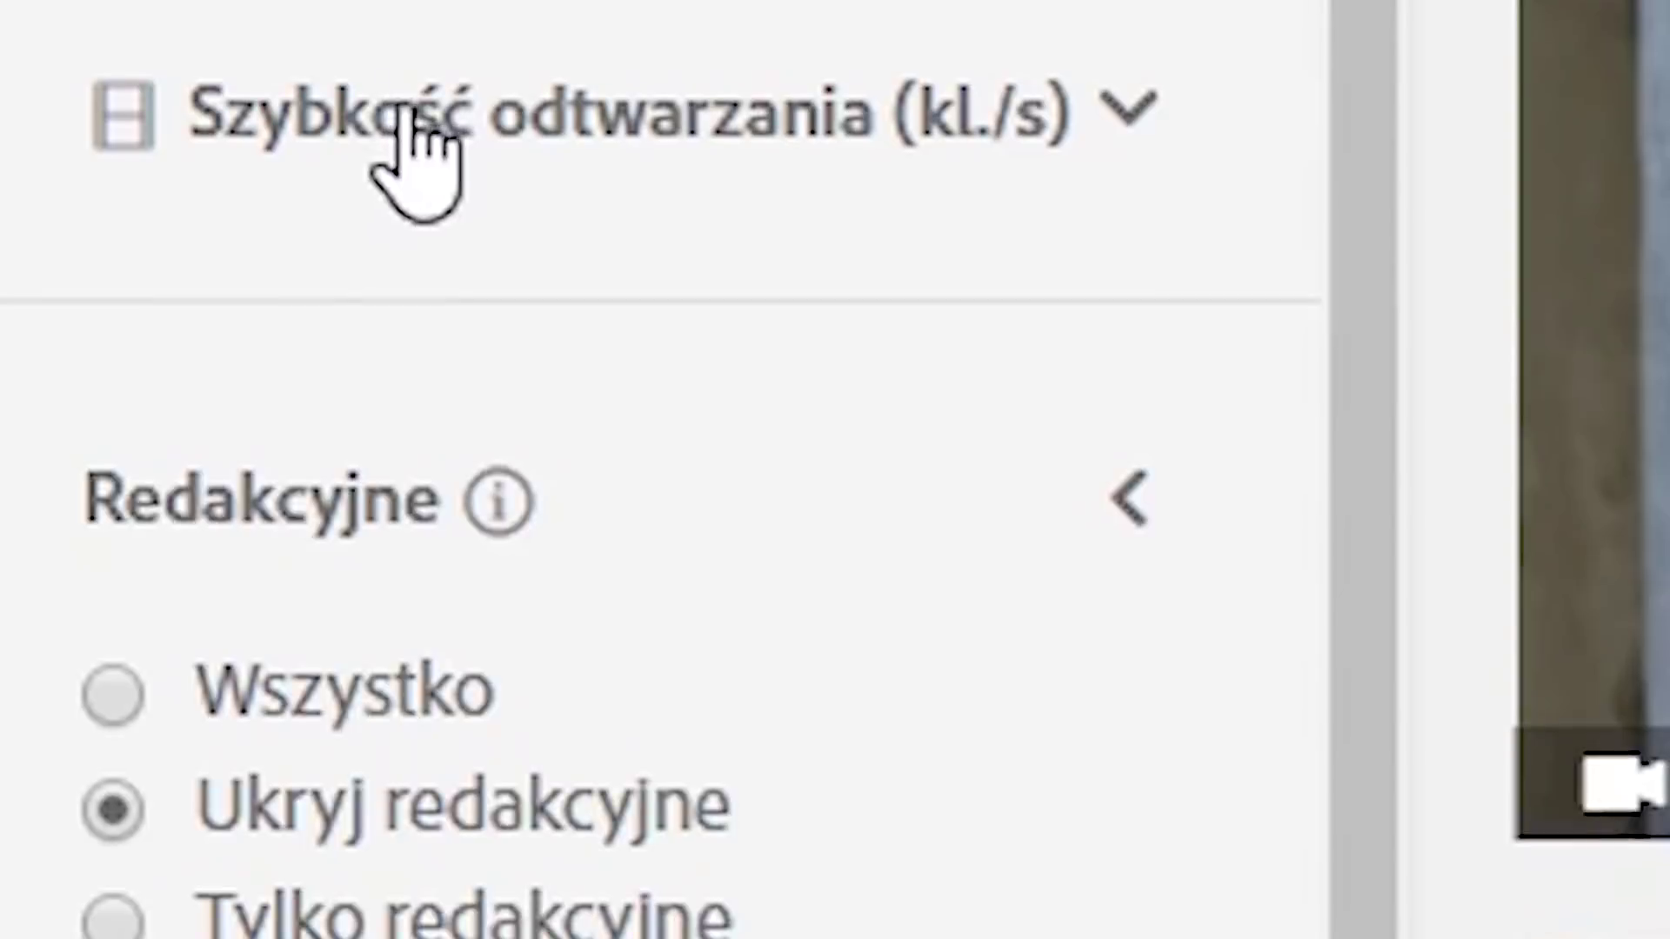
pyautogui.click(405, 120)
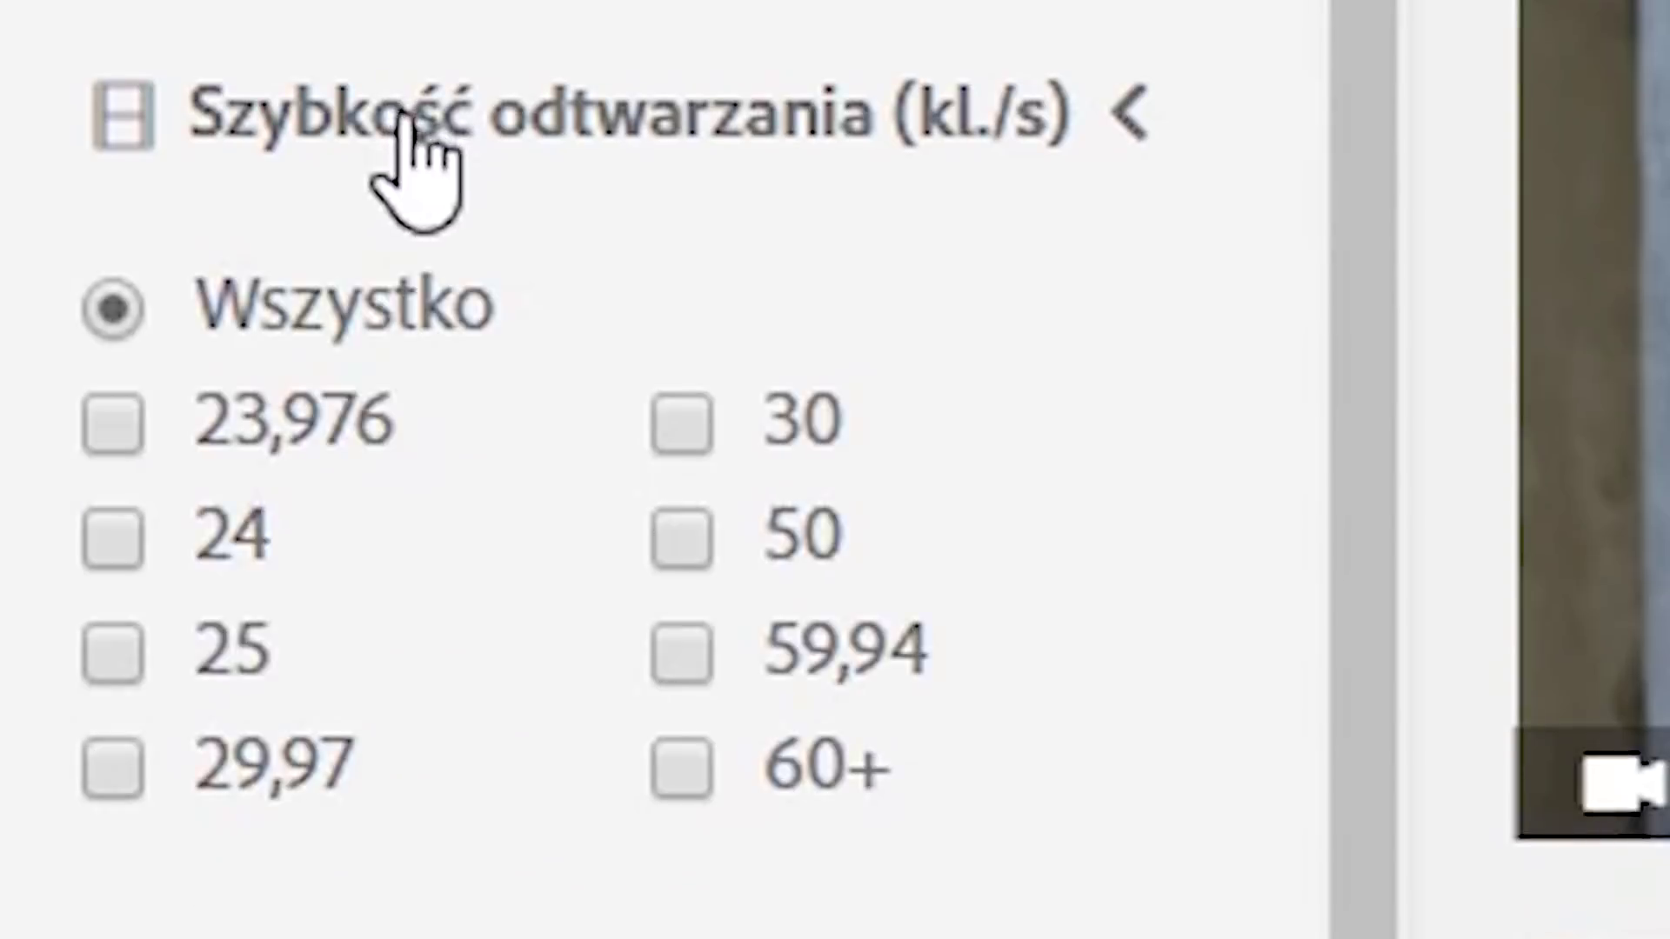
# Check 25 fps, then browse Adobe Stock templates in Essential Graphics with Free checked.
pyautogui.click(141, 676)
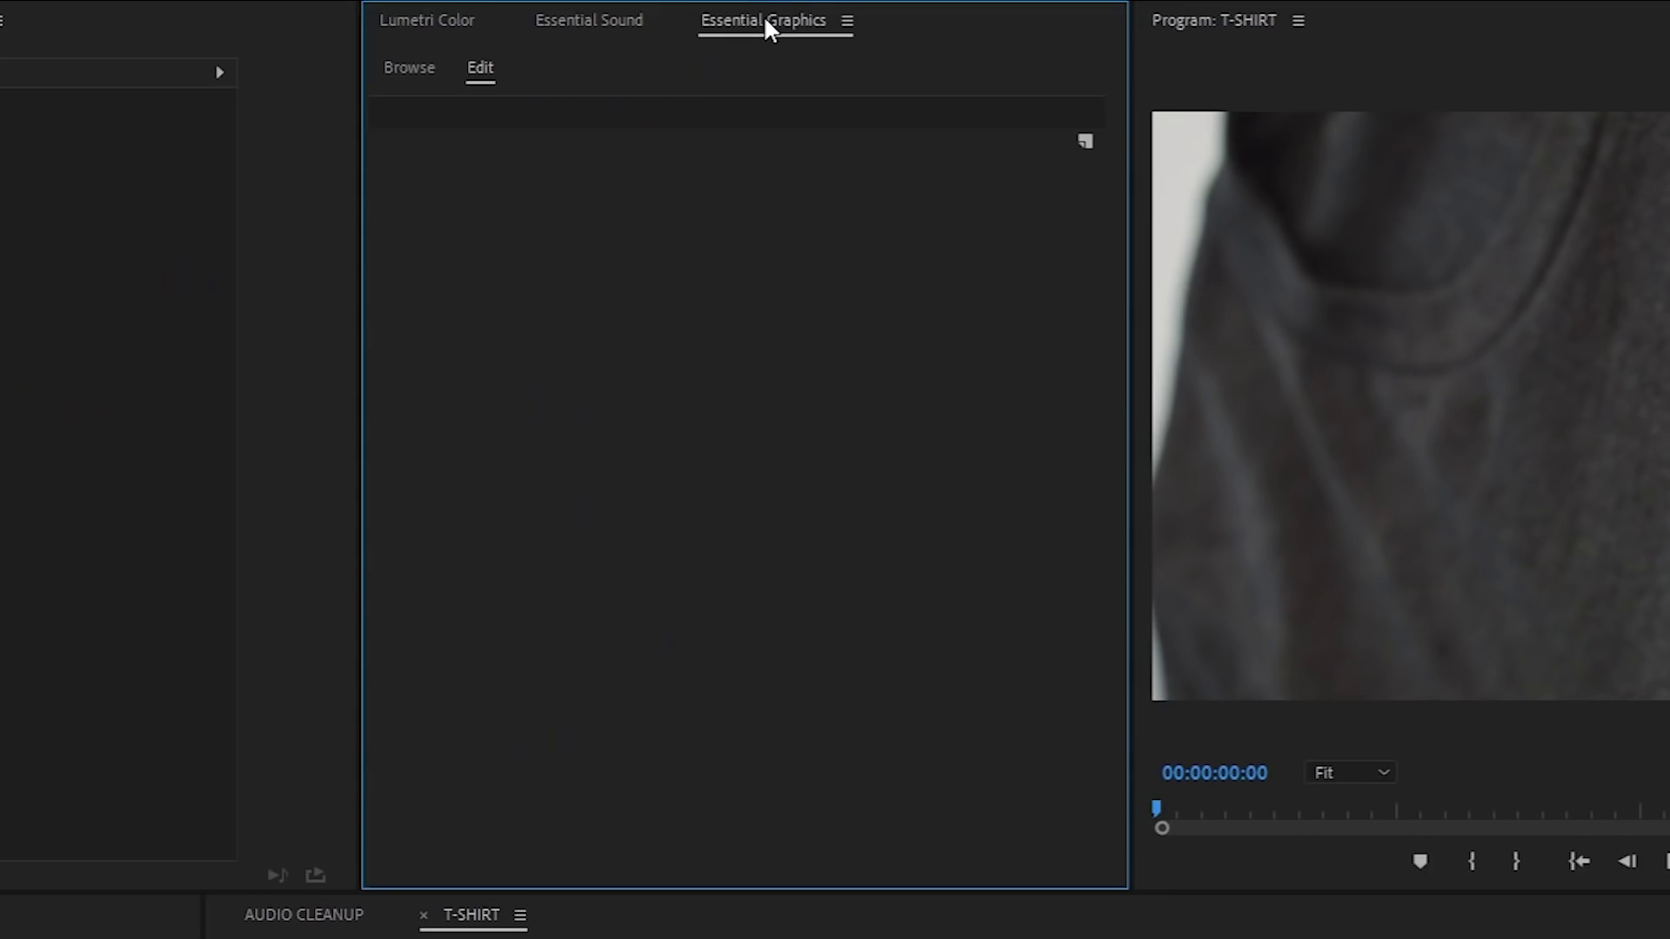
pyautogui.click(417, 72)
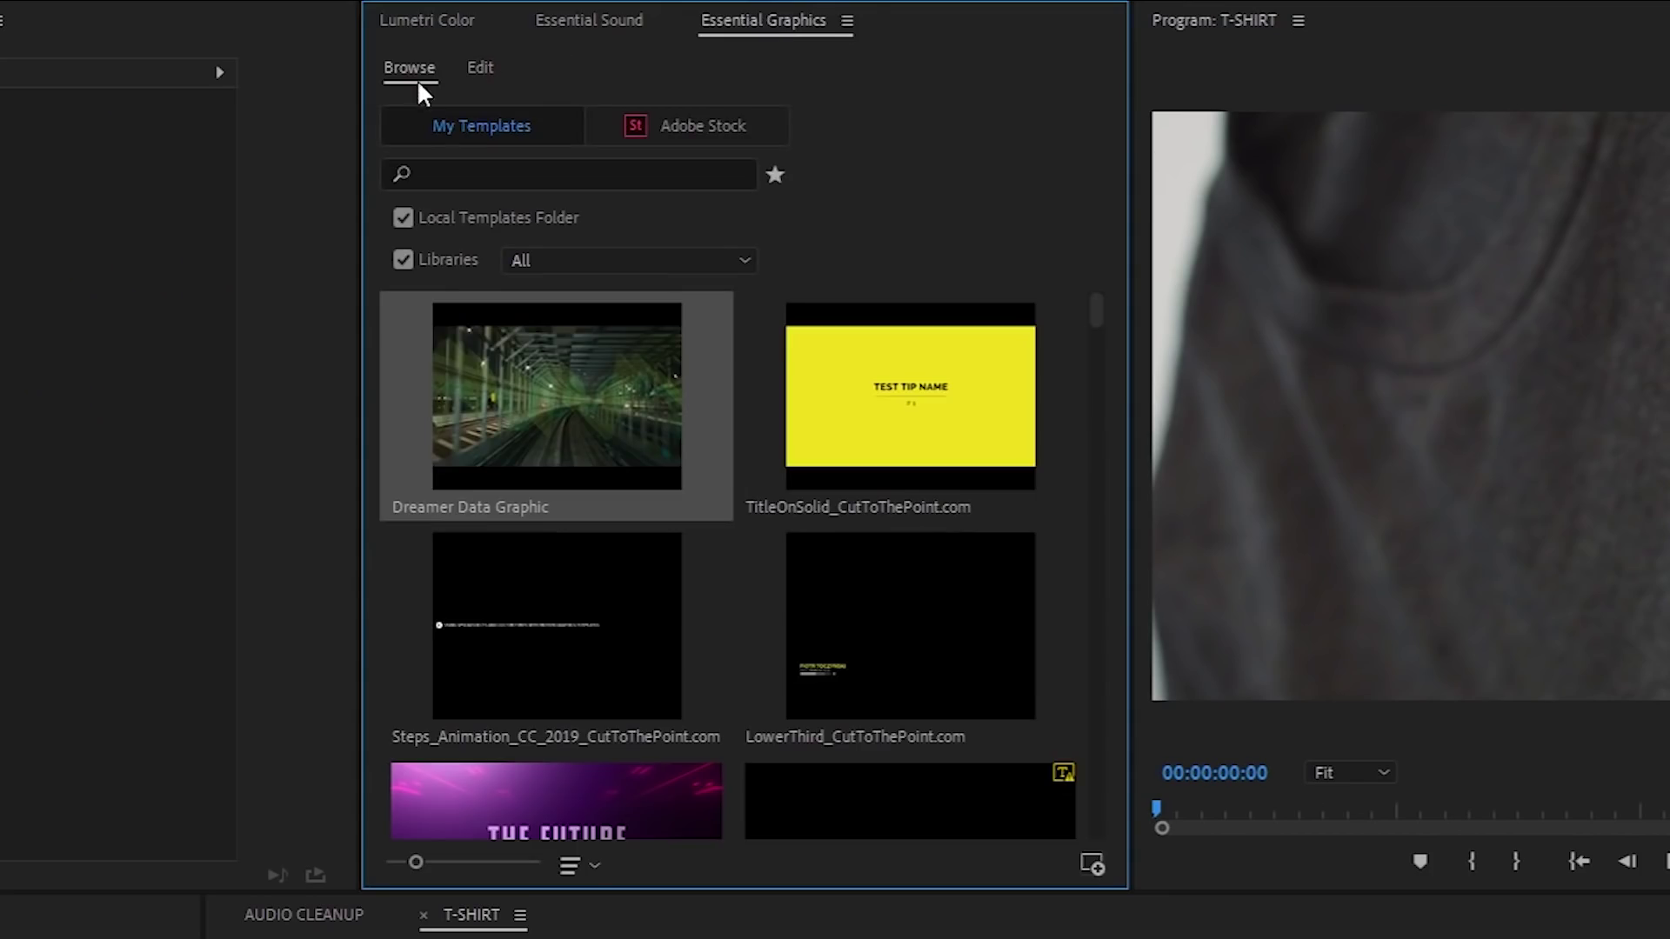
pyautogui.click(680, 126)
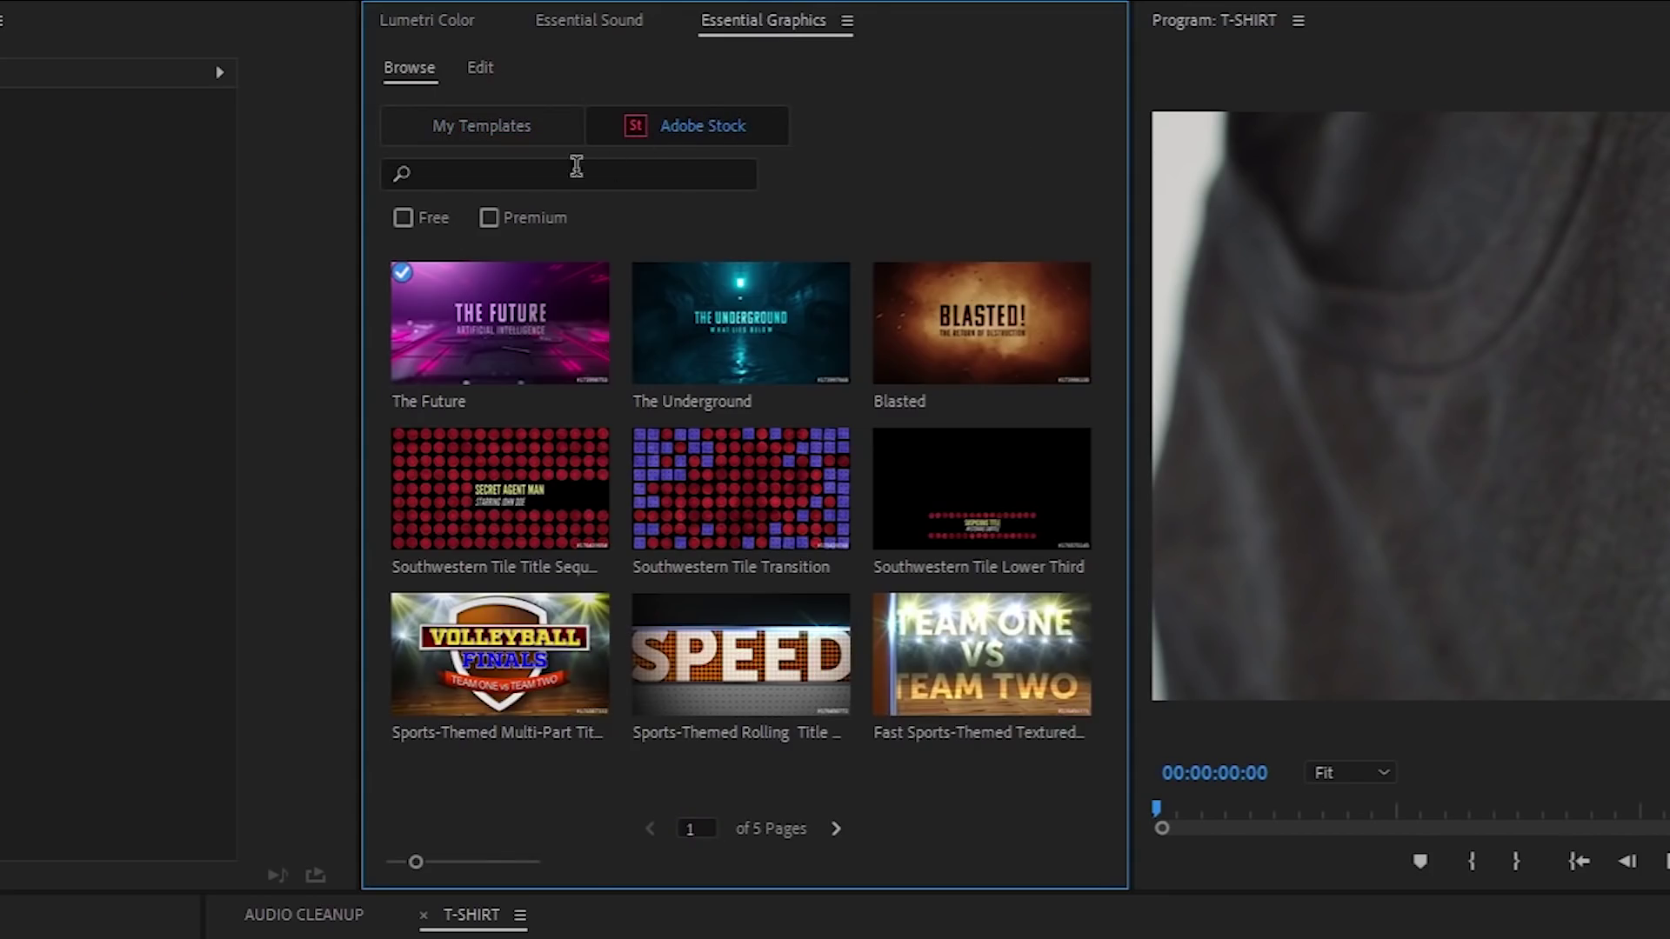
pyautogui.click(435, 218)
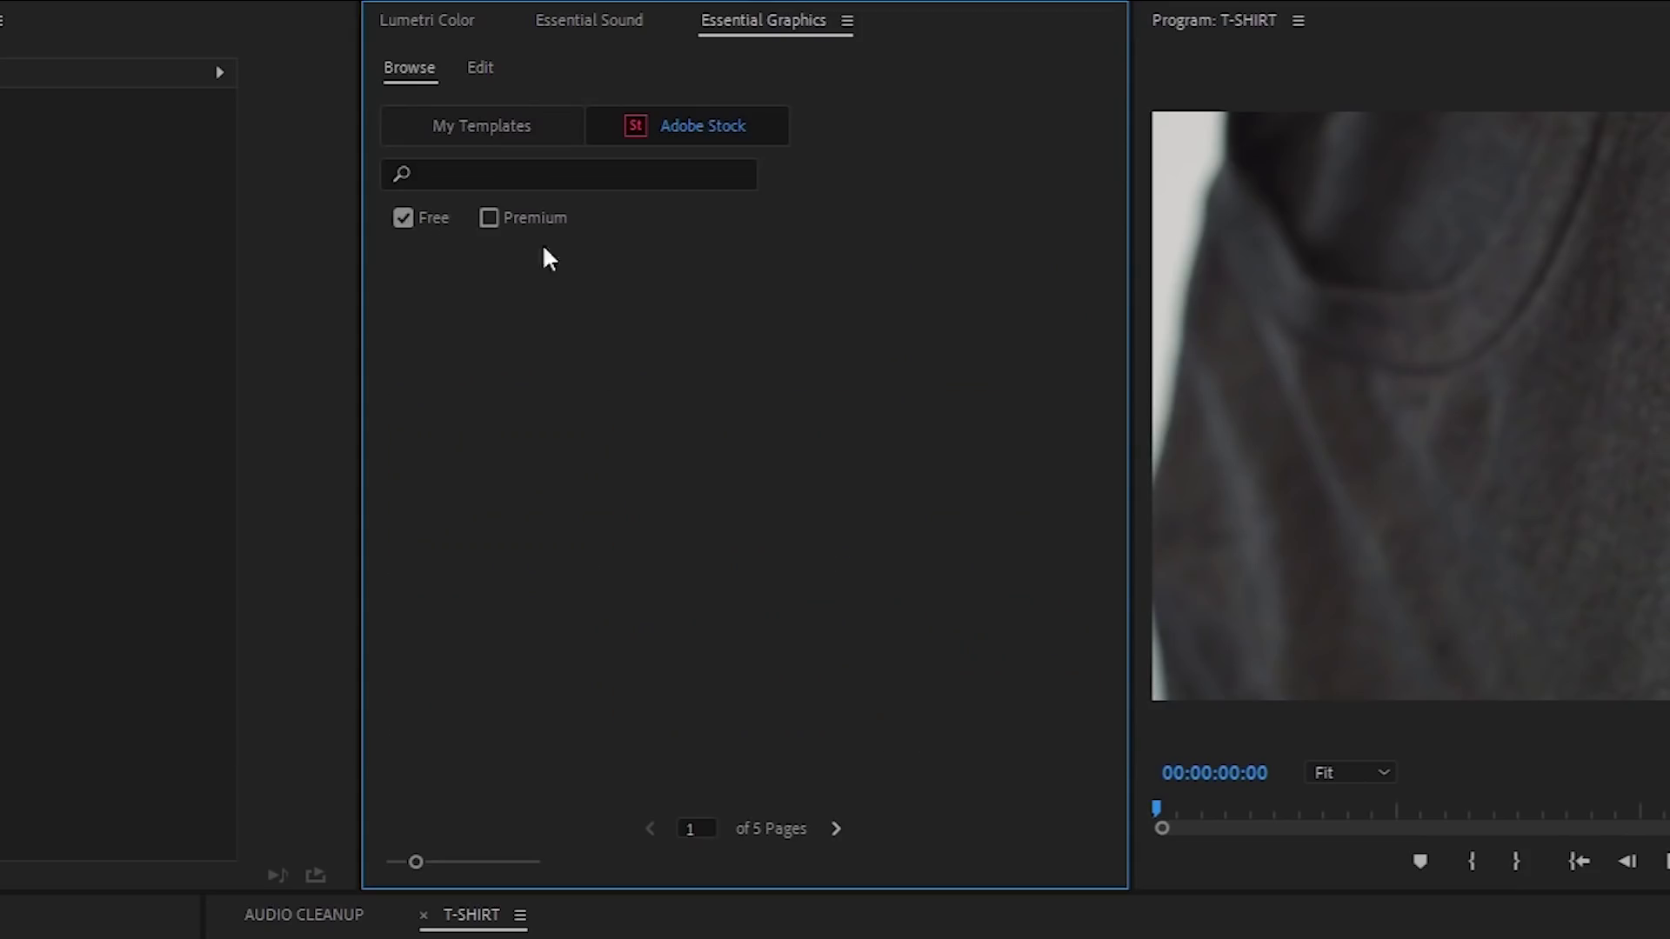